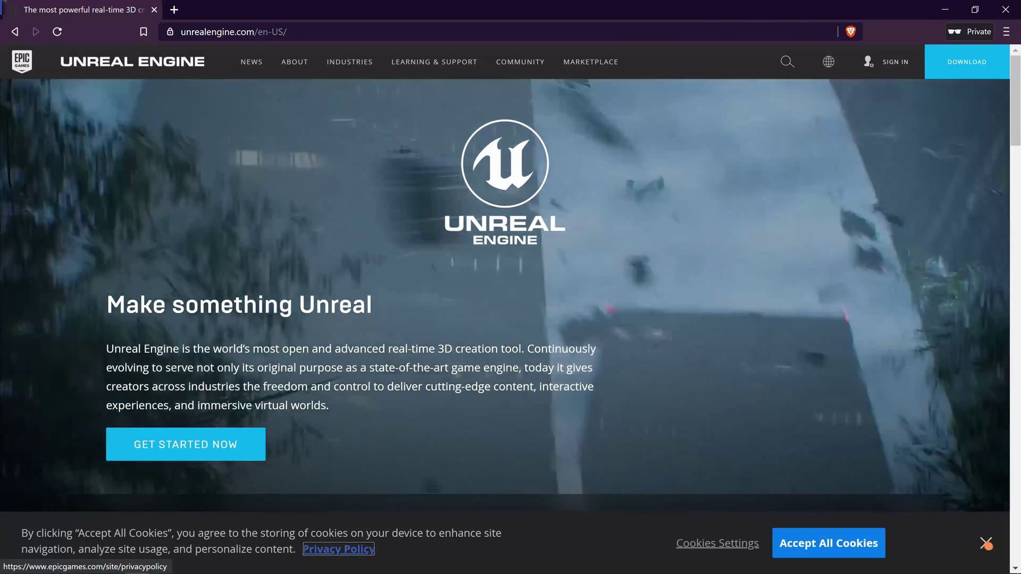
# Step: Close the cookie consent banner on the unrealengine.com homepage
pyautogui.click(985, 543)
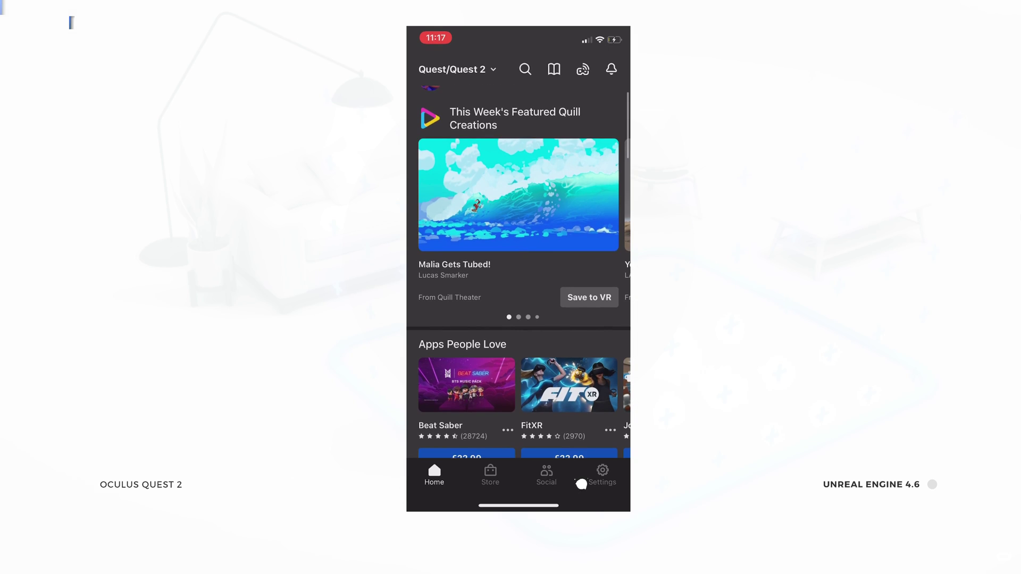
# Step: Switch on Developer Mode for the Quest 2 under the headset's More Settings in the Oculus app
pyautogui.click(581, 484)
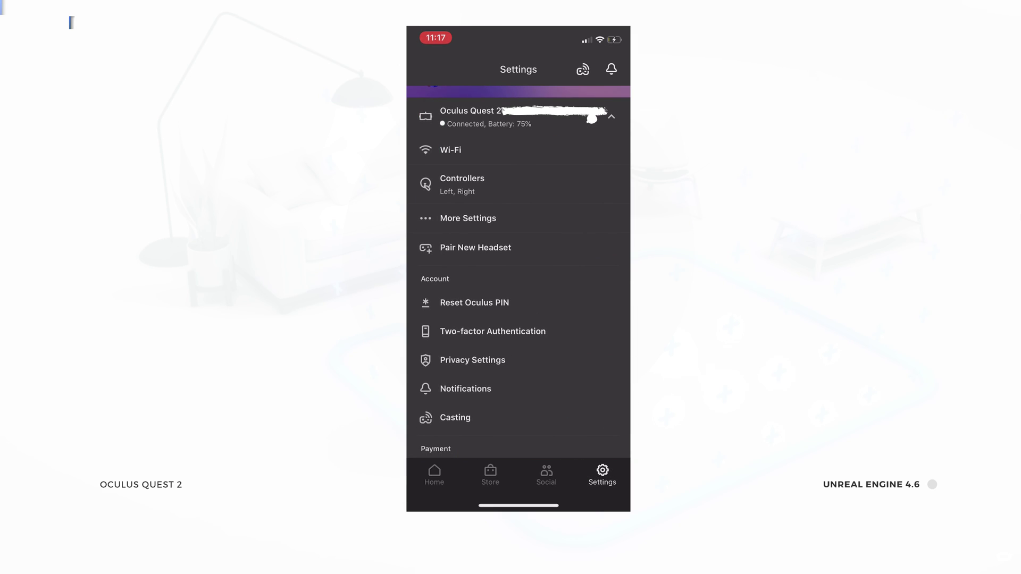
pyautogui.click(500, 217)
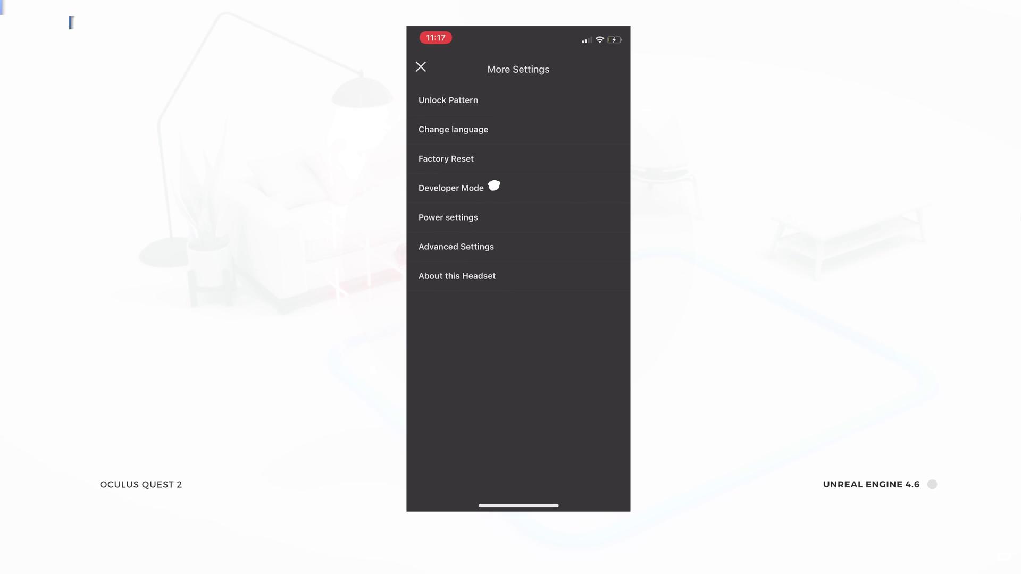
pyautogui.click(494, 185)
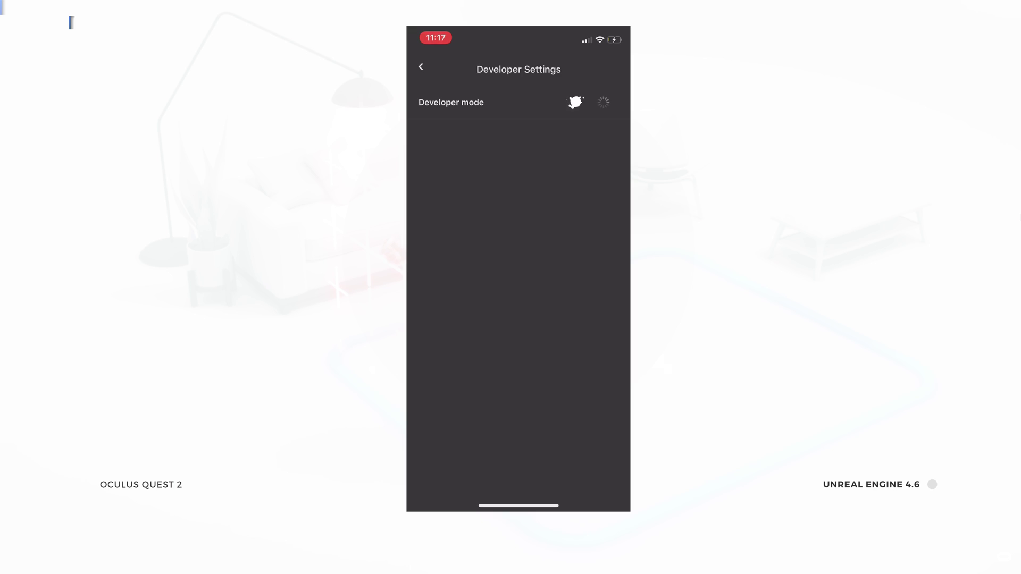
pyautogui.click(575, 102)
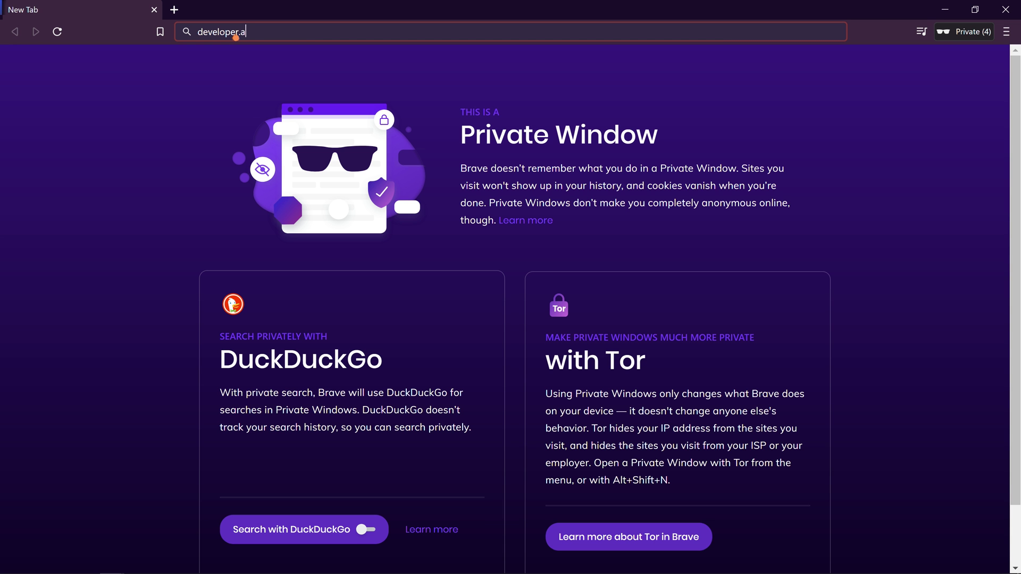
# Step: Go to developer.android.com and open the Android Studio download page
pyautogui.write('roid.com')
pyautogui.press('Return')
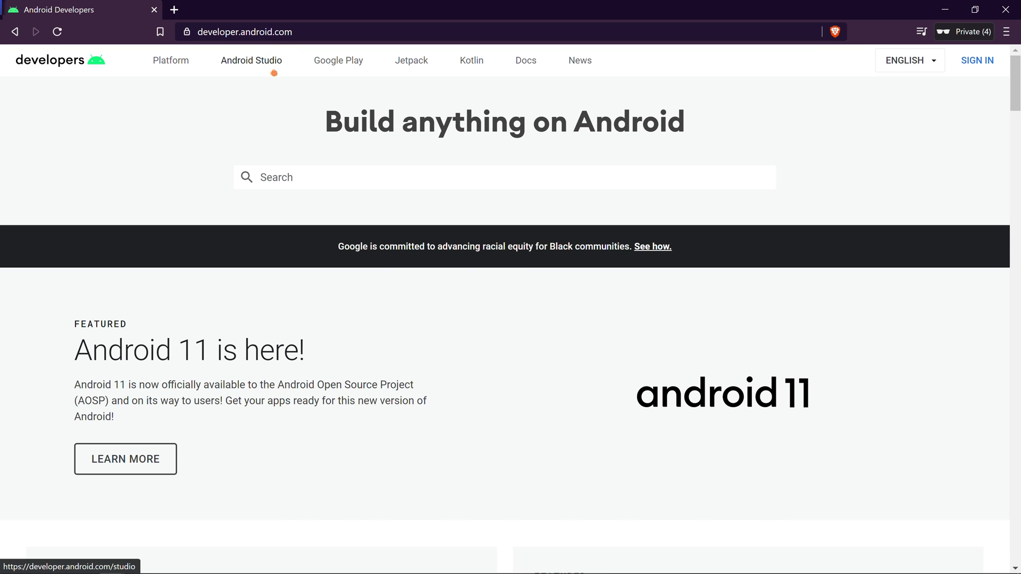
pyautogui.click(271, 68)
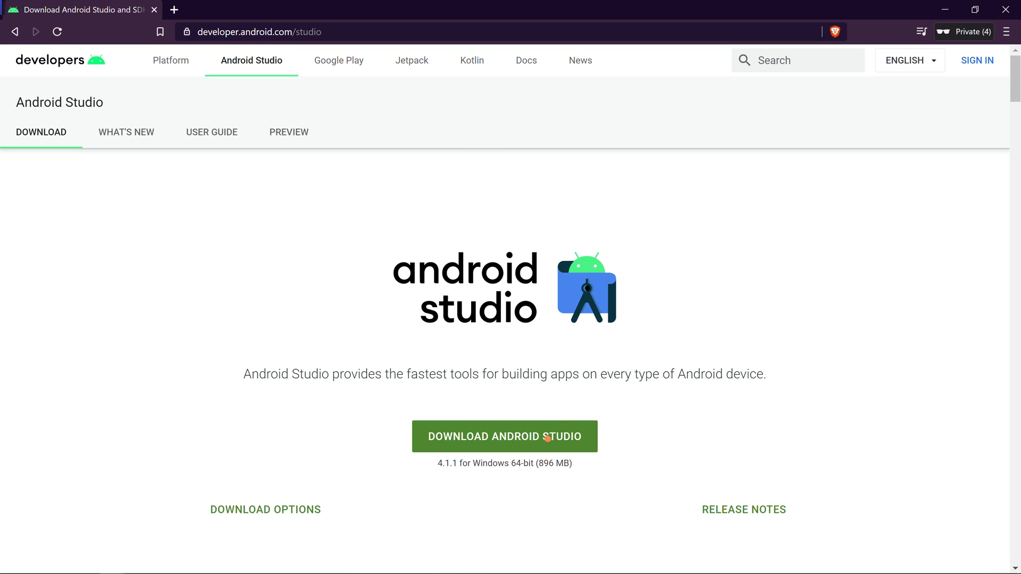
# Step: Accept the terms, download Android Studio 4.1.1 for Windows, and run the installer
pyautogui.click(547, 438)
pyautogui.click(124, 477)
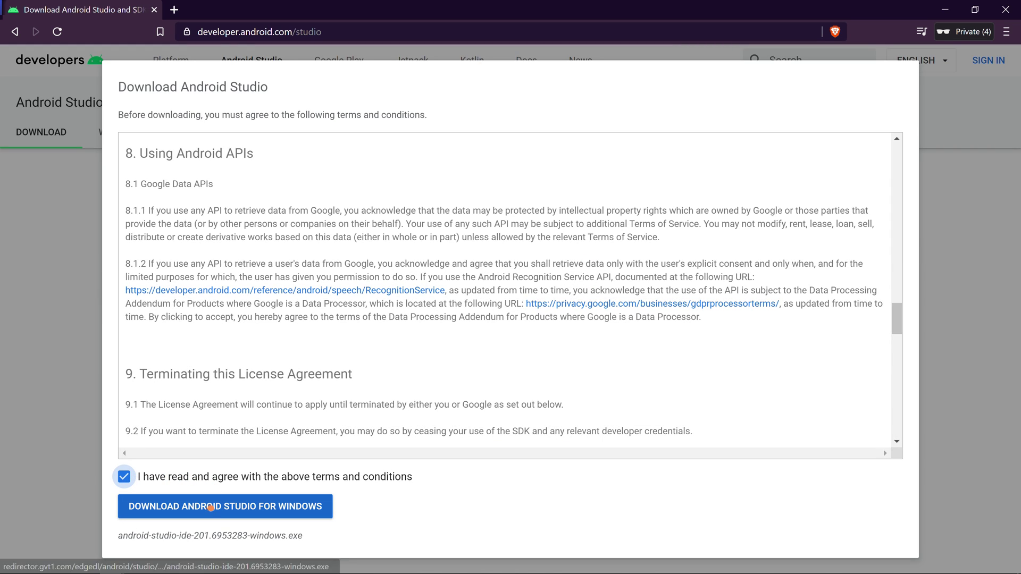
pyautogui.click(213, 506)
pyautogui.click(405, 272)
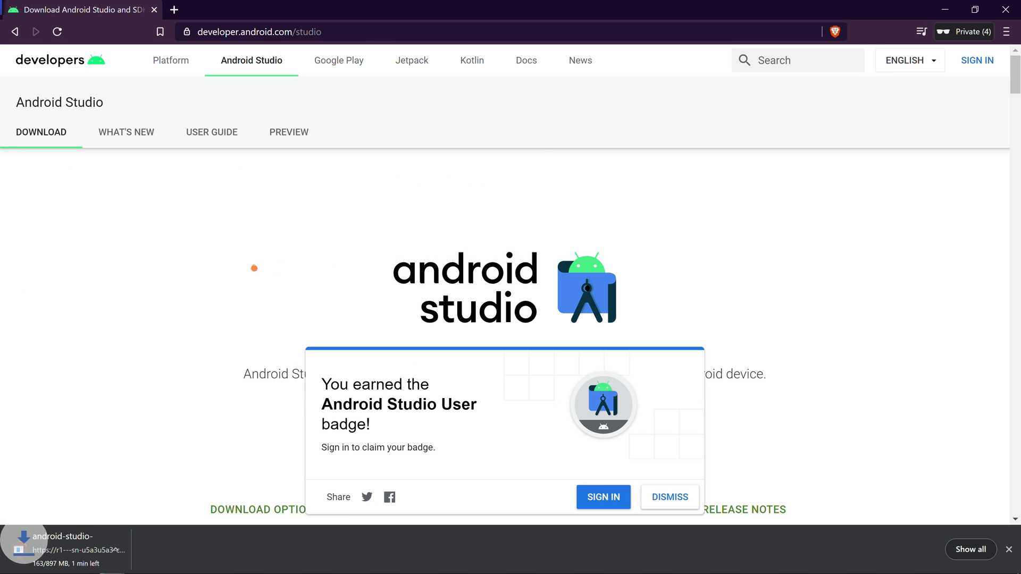
pyautogui.click(1011, 486)
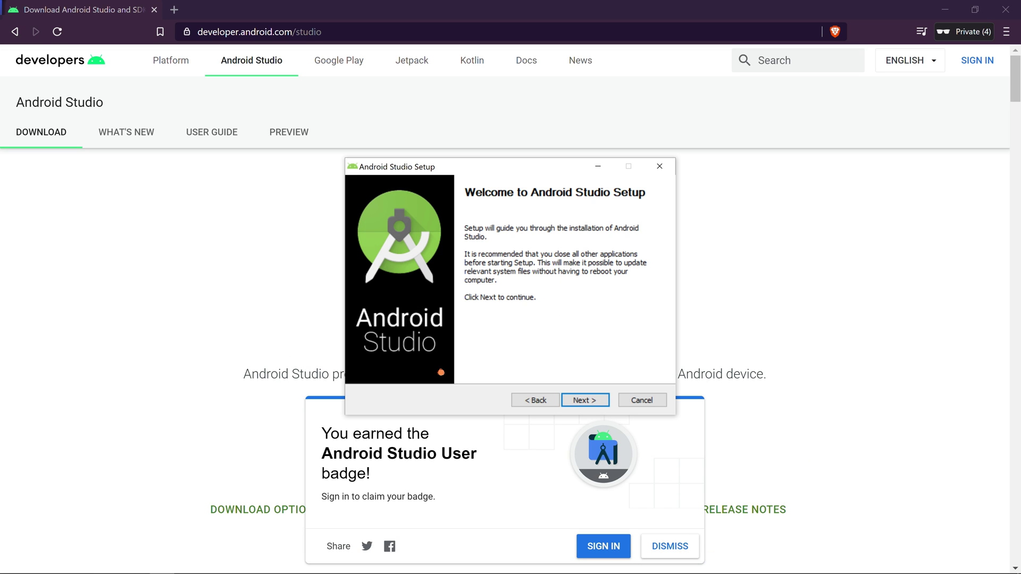
# Step: Install Android Studio to C:\Program Files\Android\Android Studio with default components and Start Menu folder, then launch it
pyautogui.click(587, 401)
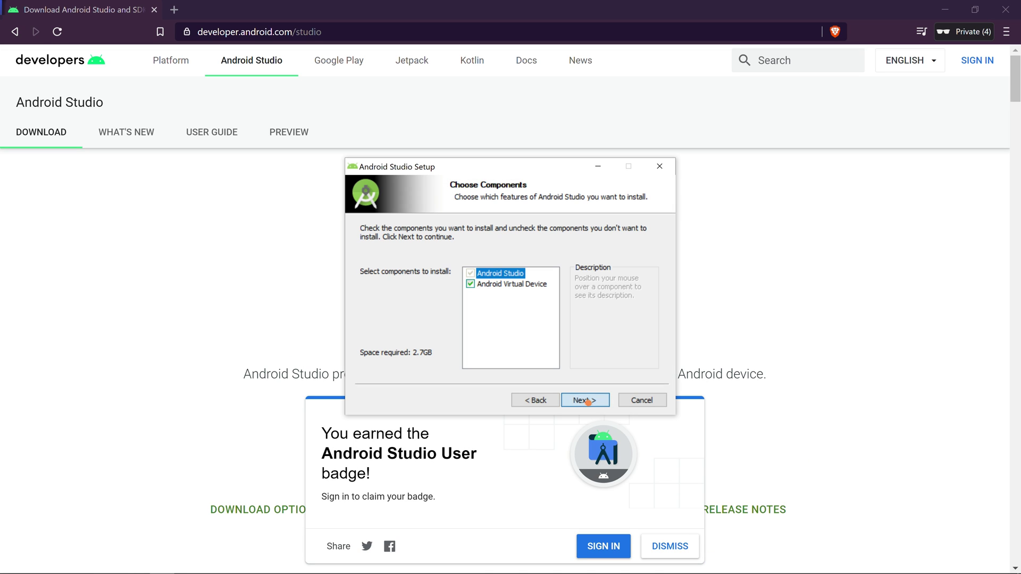
pyautogui.click(587, 401)
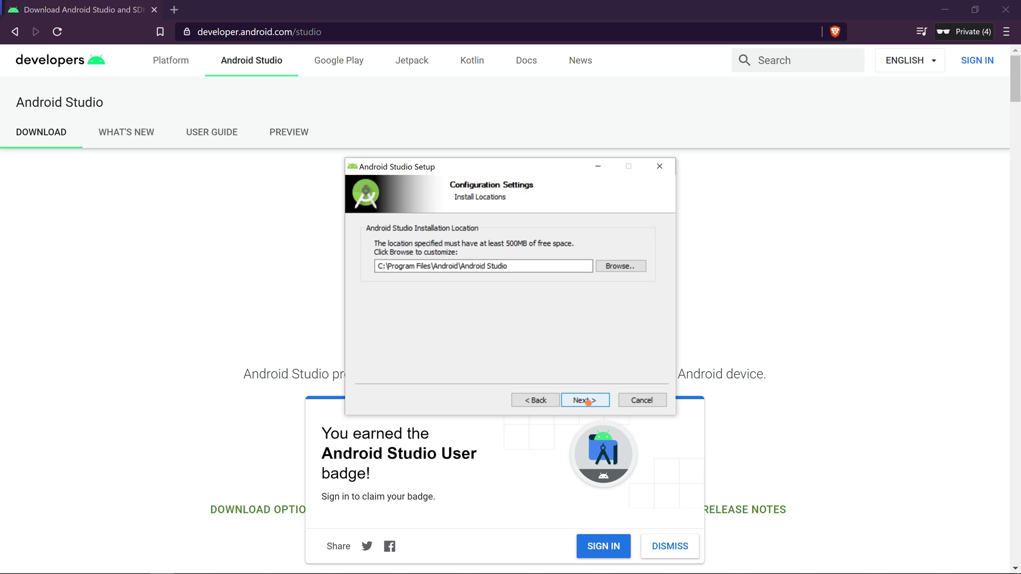
pyautogui.click(588, 402)
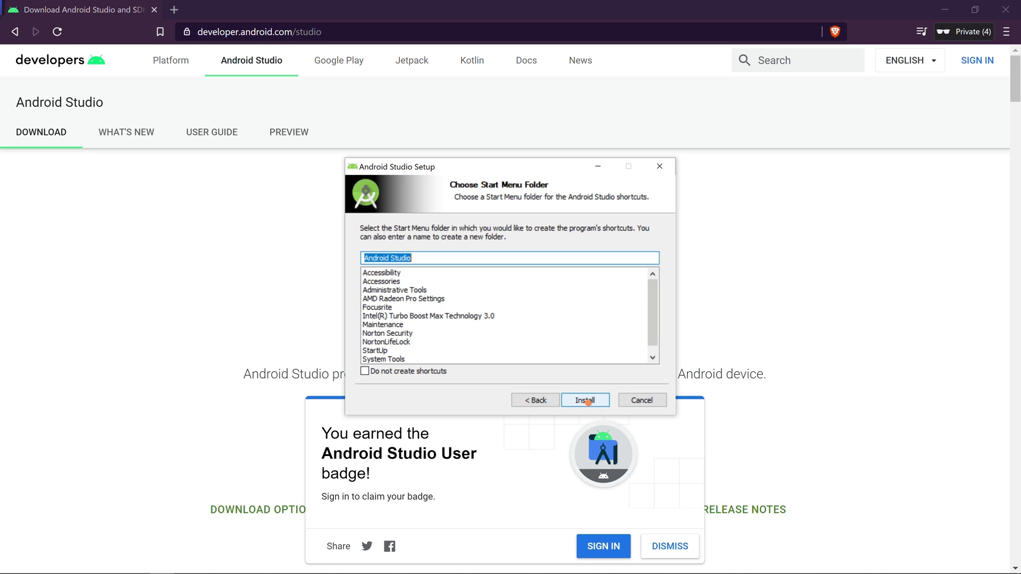
pyautogui.click(588, 402)
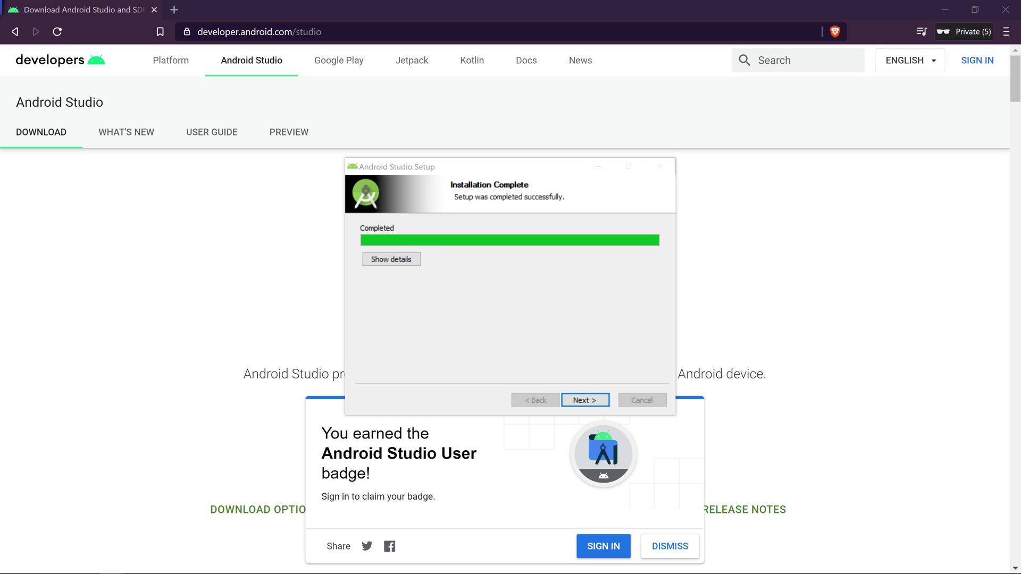
pyautogui.click(585, 400)
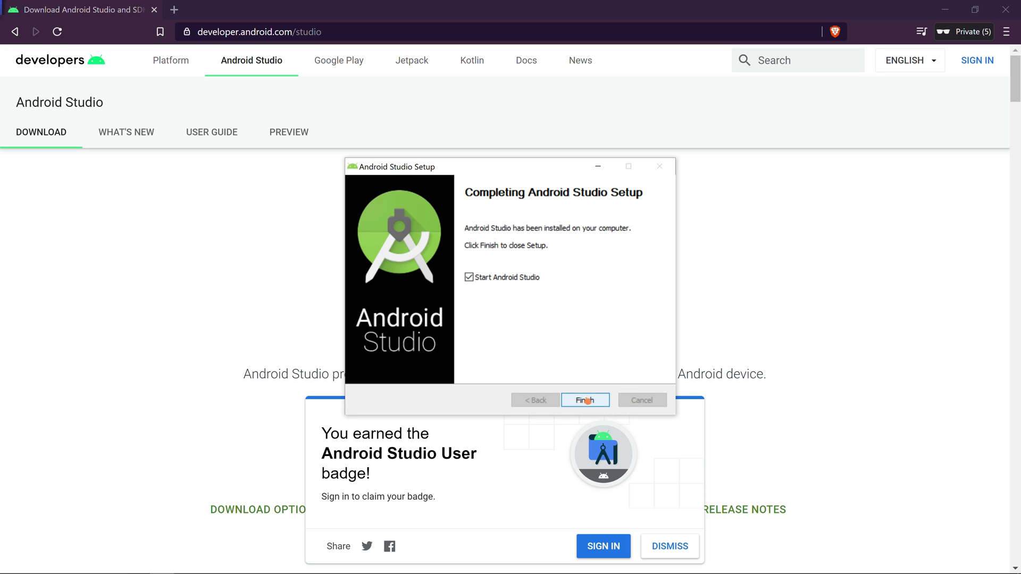
pyautogui.click(590, 401)
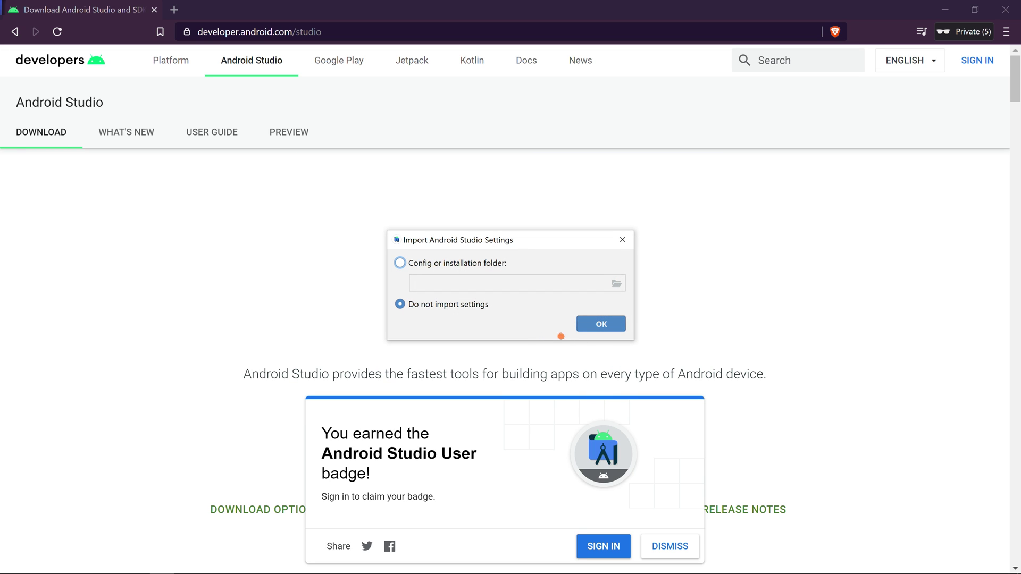
# Step: Start Android Studio without importing settings and decline sending usage statistics
pyautogui.click(594, 329)
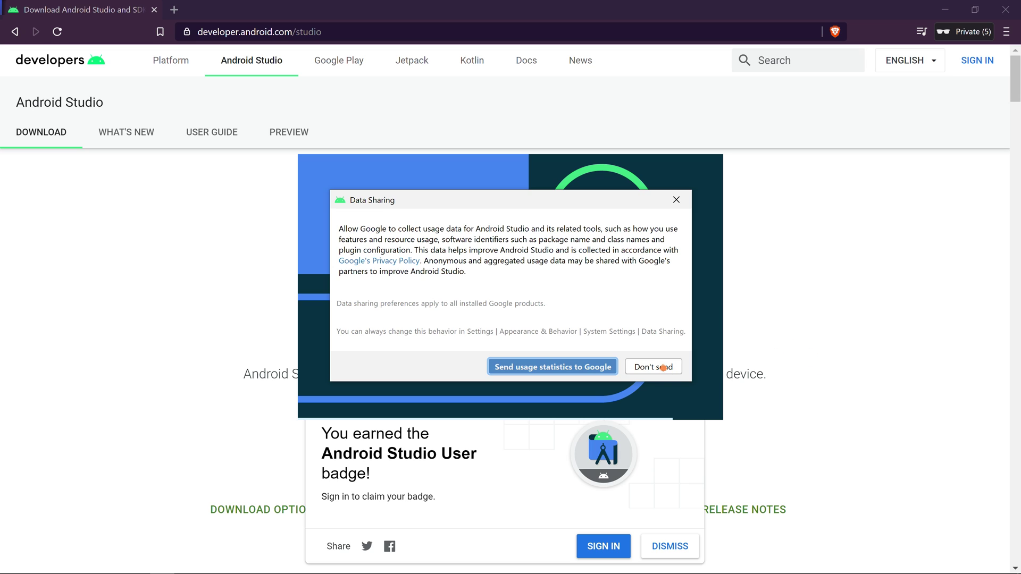
pyautogui.click(663, 368)
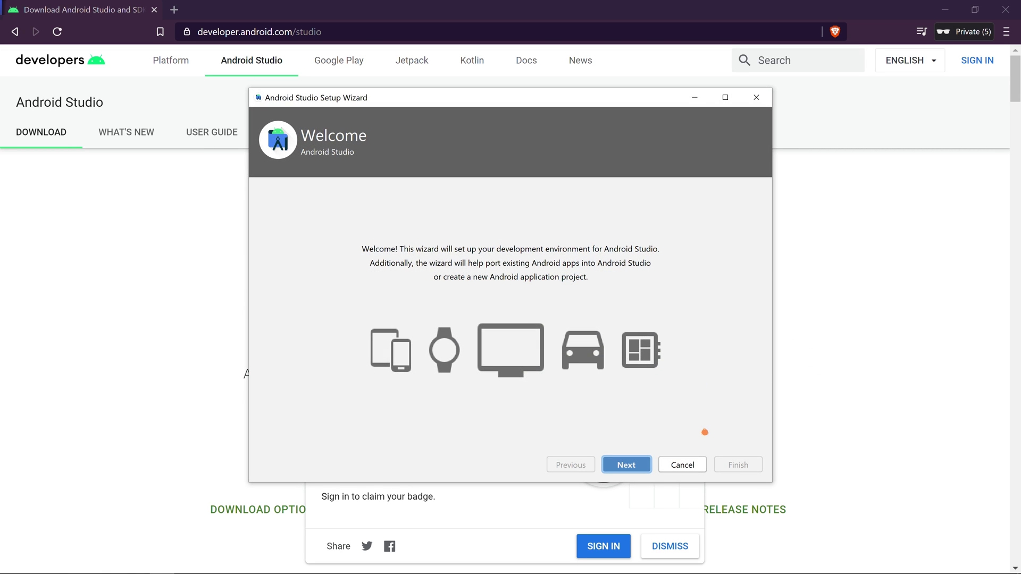
pyautogui.click(629, 466)
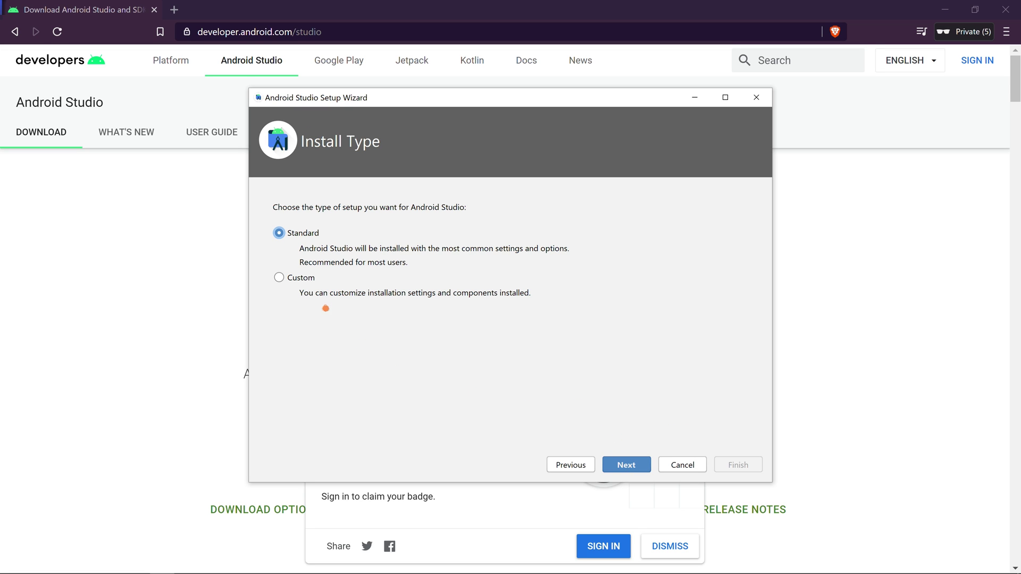
# Step: Run the Standard setup with Darcula theme and no Android Virtual Device, downloading SDK components
pyautogui.press('Return')
pyautogui.click(636, 464)
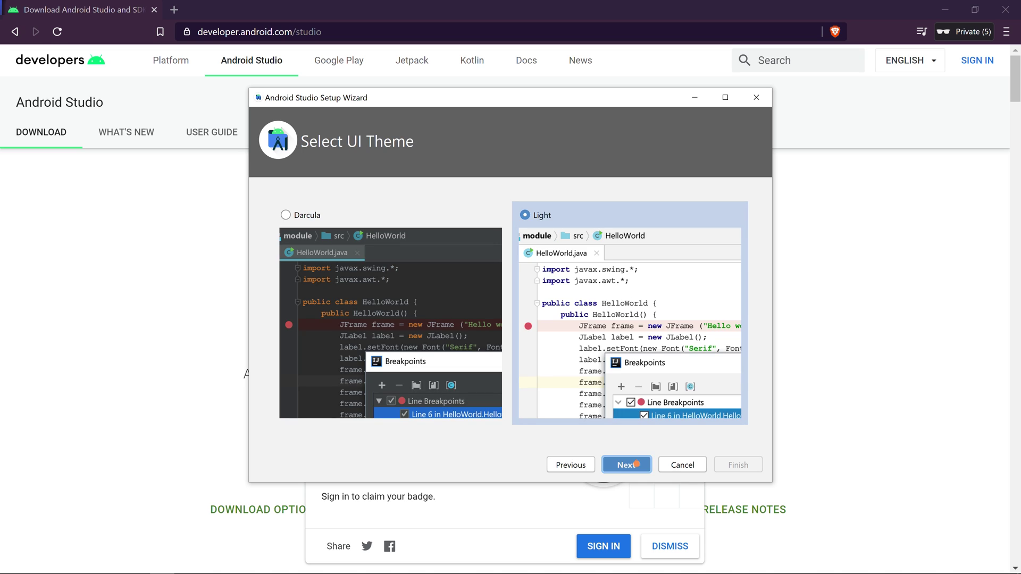
pyautogui.click(364, 306)
pyautogui.click(637, 464)
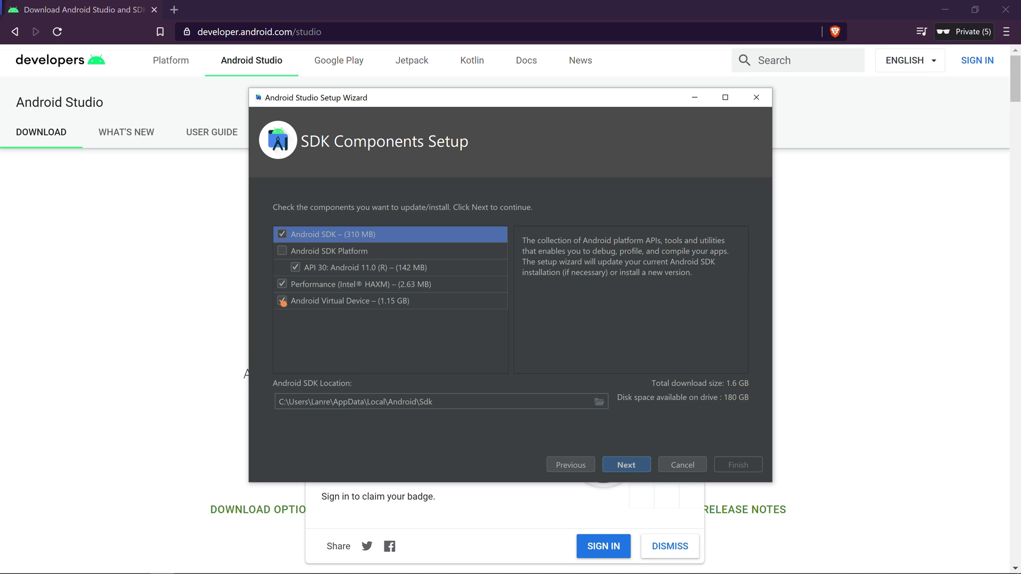
pyautogui.click(282, 302)
pyautogui.click(627, 464)
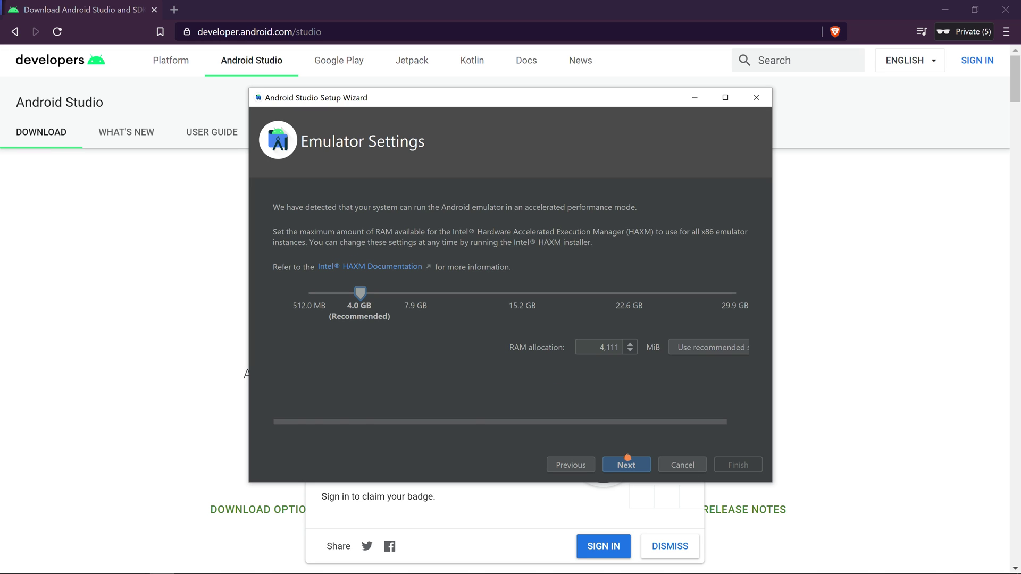
pyautogui.click(628, 460)
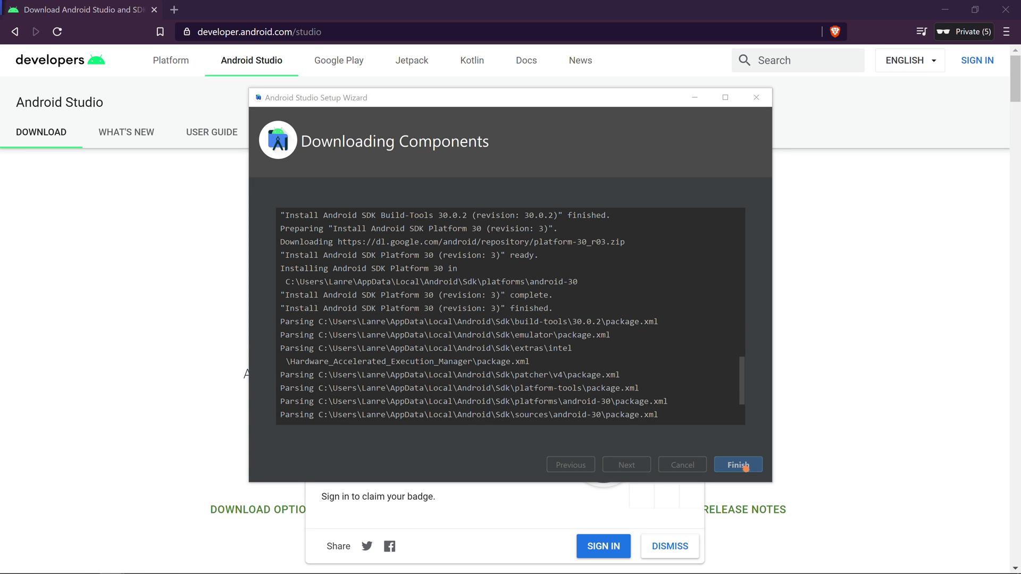
pyautogui.click(739, 465)
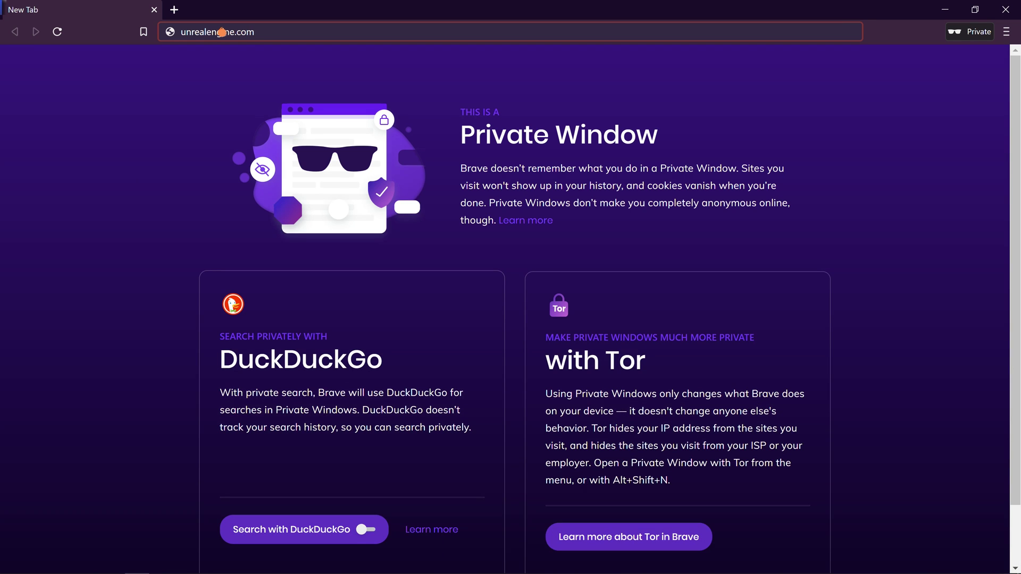
# Step: Download the Epic Games installer from unrealengine.com and install the Epic Games Launcher
pyautogui.press('Return')
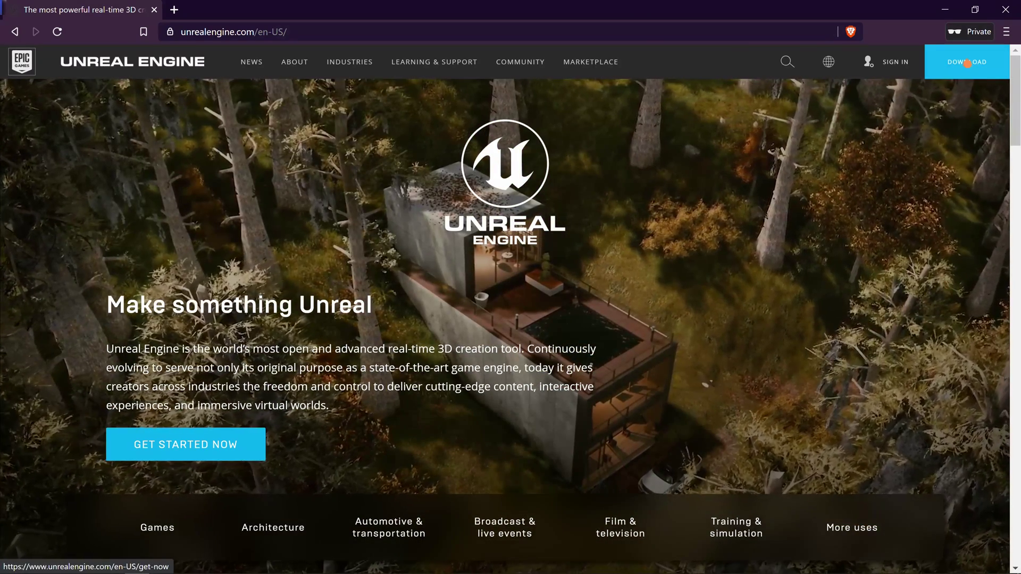
pyautogui.click(967, 63)
pyautogui.scroll(-1, 849, 247)
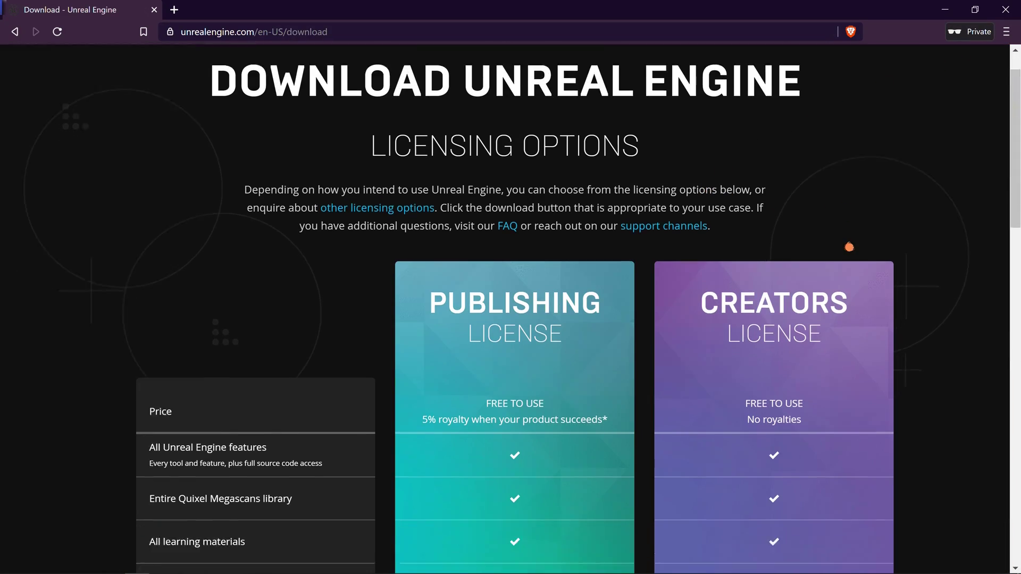
pyautogui.scroll(-6, 850, 247)
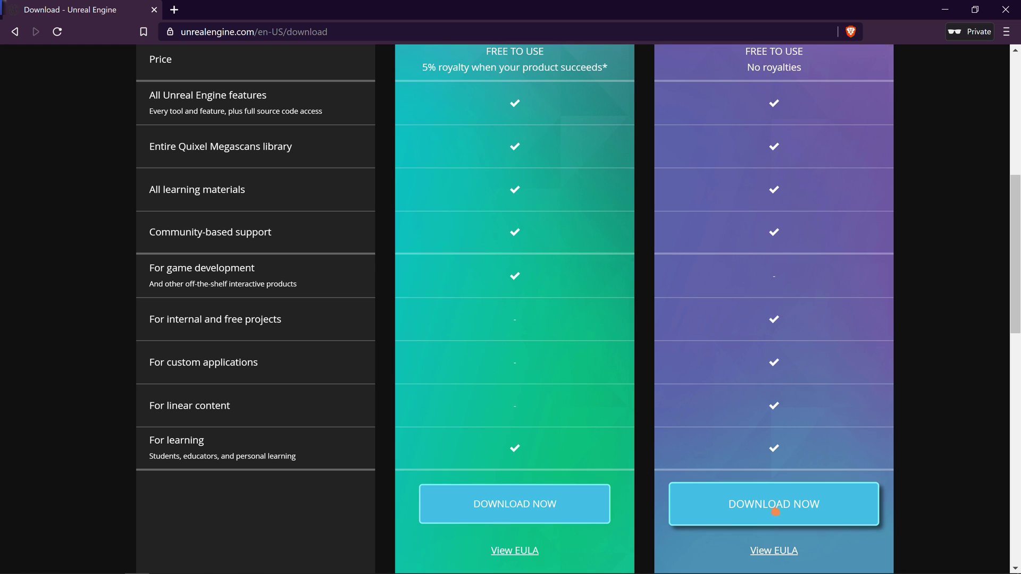
pyautogui.click(776, 512)
pyautogui.click(750, 392)
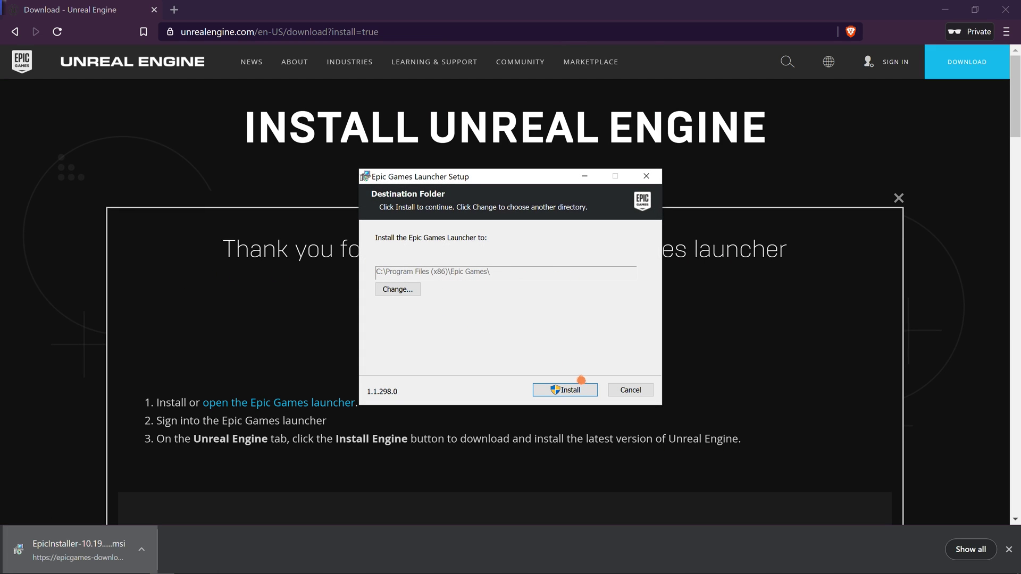
pyautogui.click(579, 392)
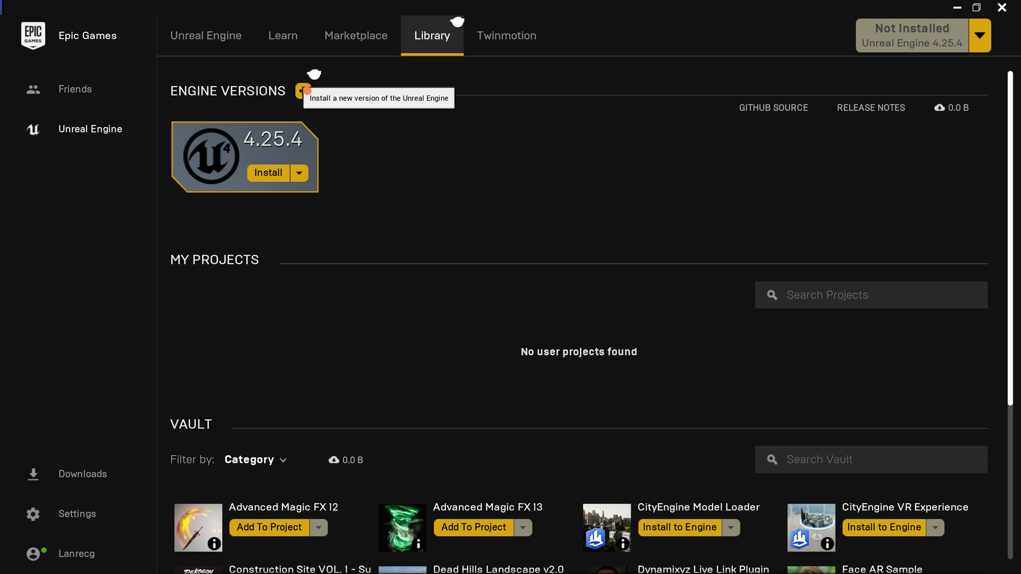
# Step: Add engine version 4.26.0 Preview 7 in the Library and install it to the default location
pyautogui.click(304, 91)
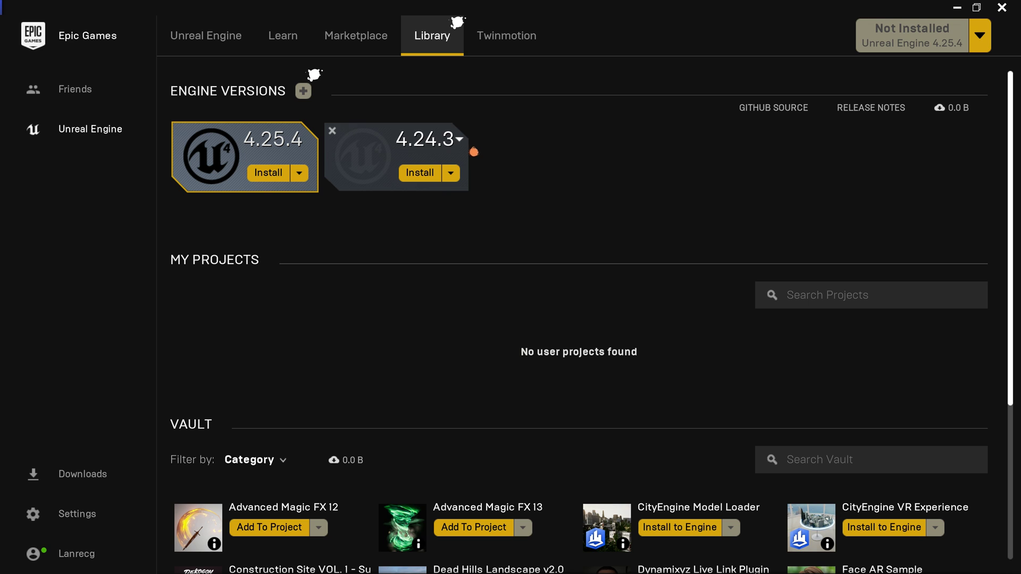
pyautogui.click(460, 142)
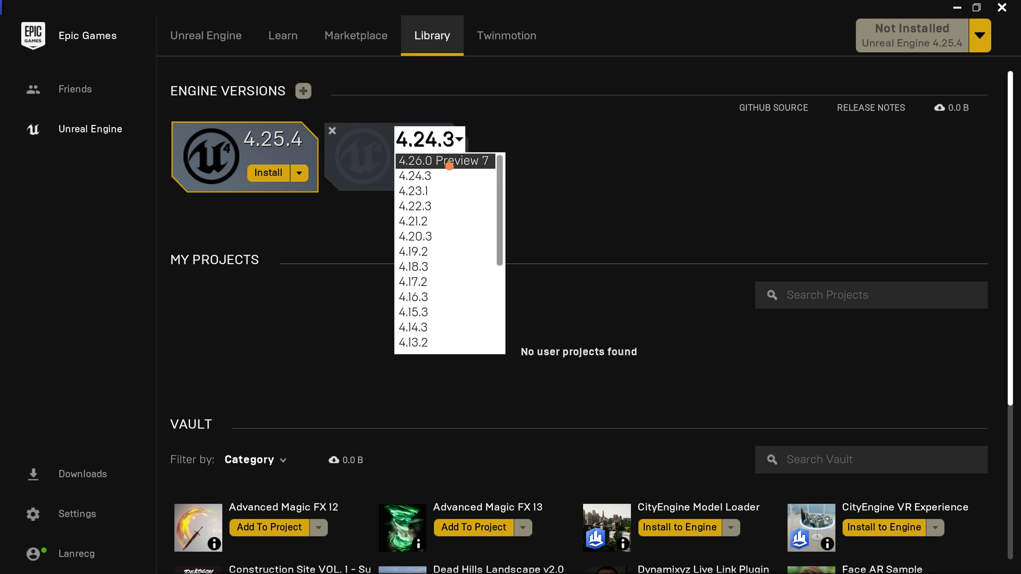
pyautogui.click(456, 160)
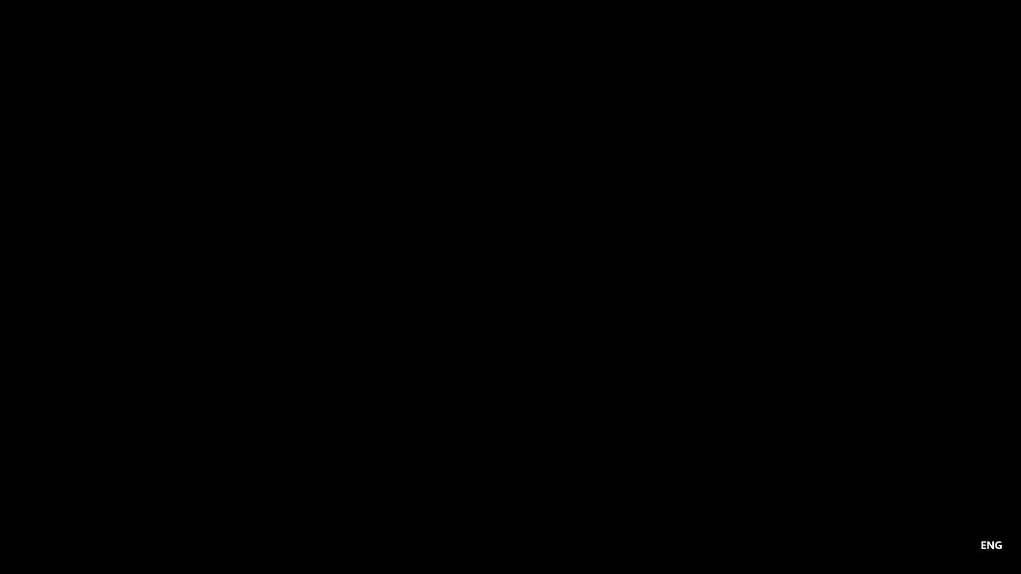
pyautogui.click(495, 360)
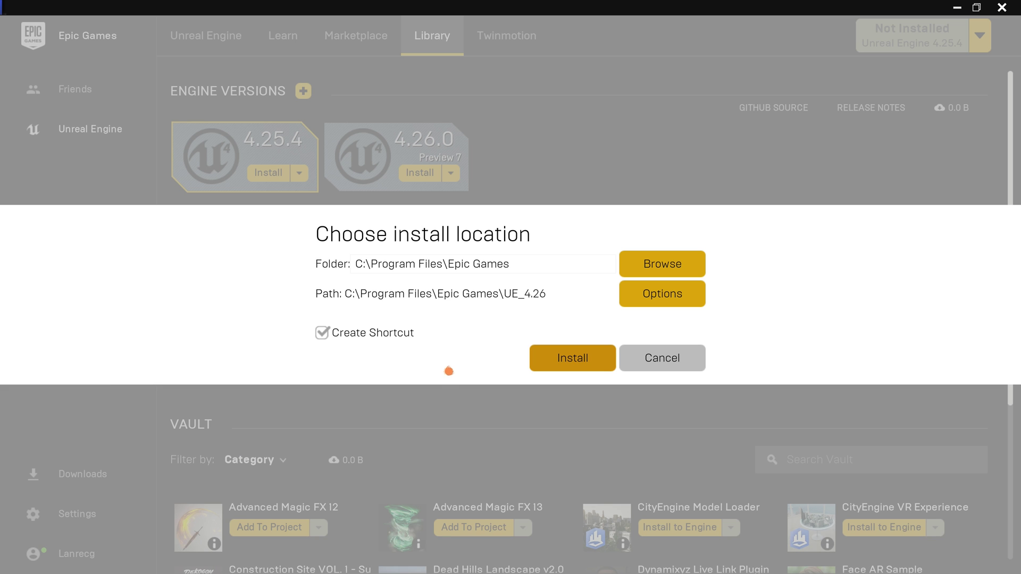
pyautogui.press('Return')
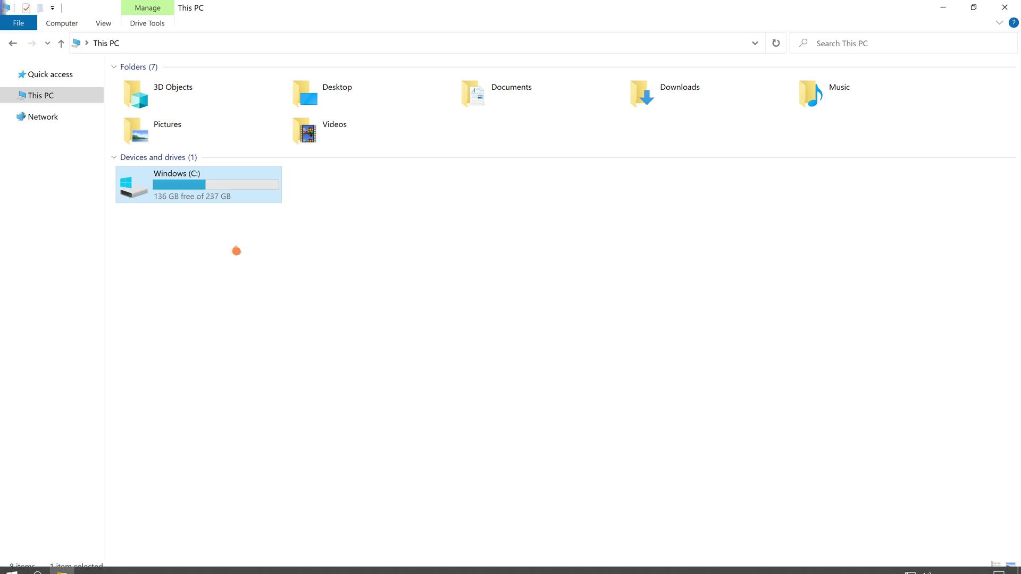
# Step: Run SetupAndroid.bat from C:\Program Files\Epic Games\UE_4.26\Engine\Extras\Android
pyautogui.doubleClick(176, 194)
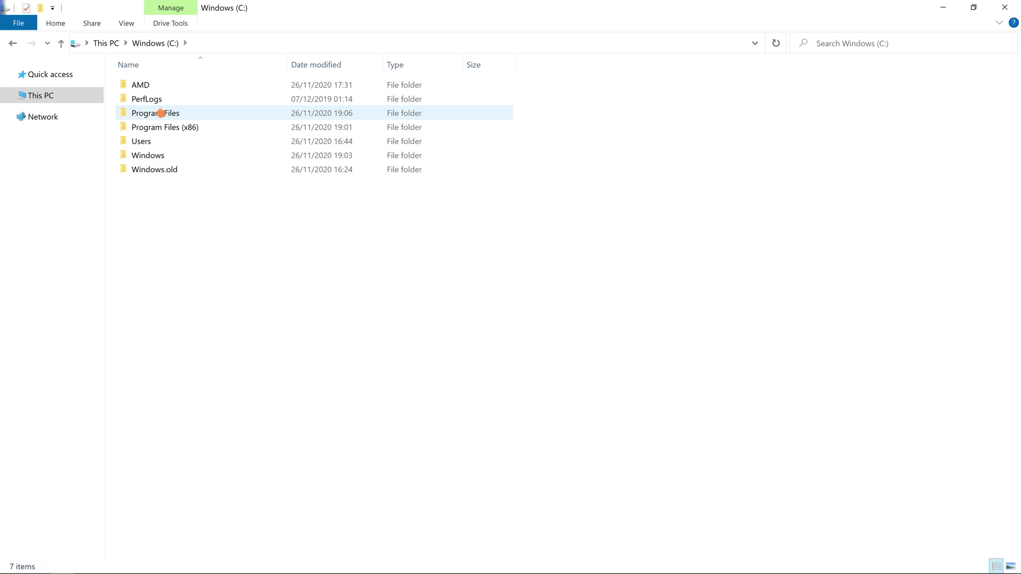
pyautogui.doubleClick(161, 114)
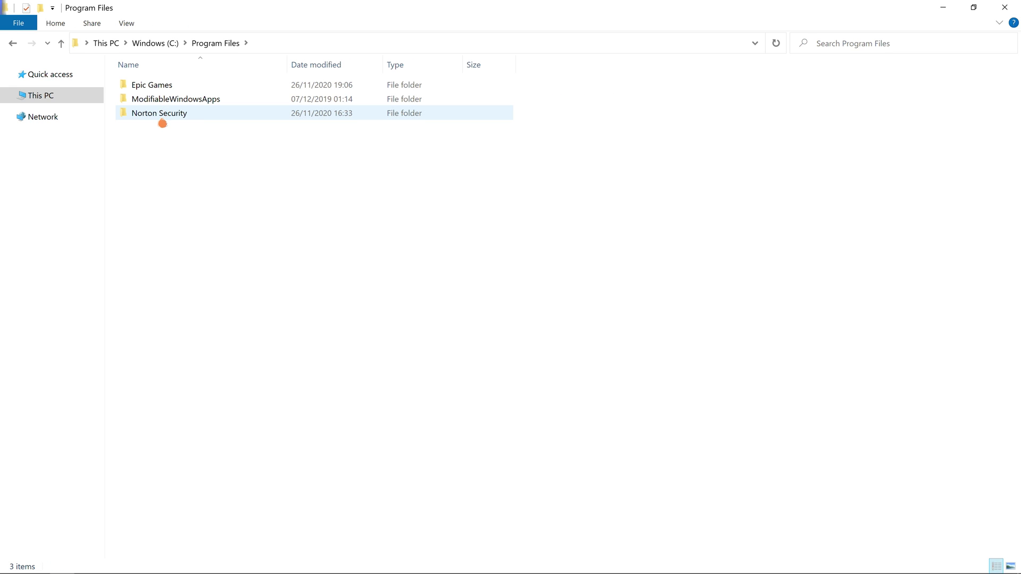
pyautogui.doubleClick(171, 86)
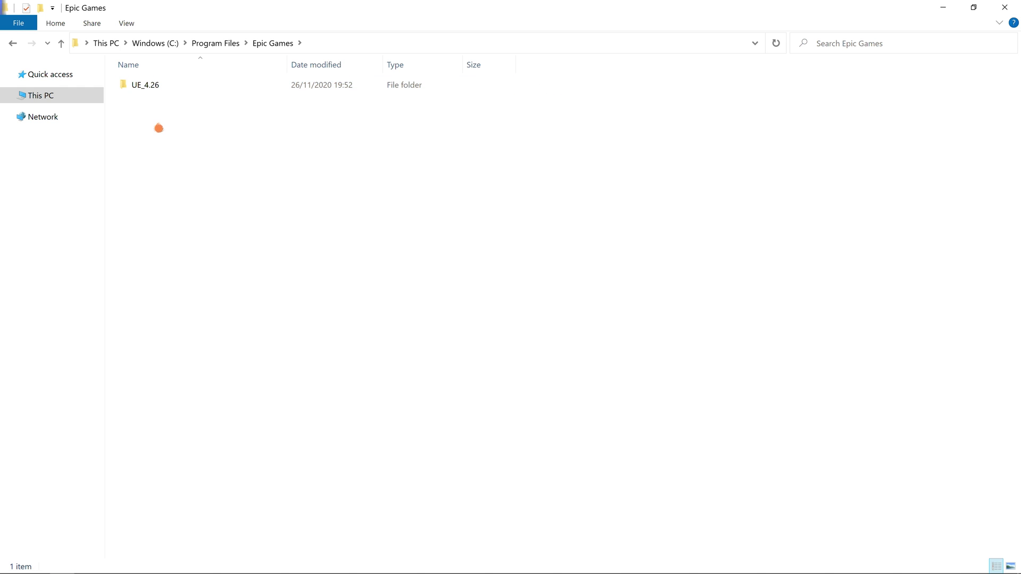
pyautogui.doubleClick(149, 87)
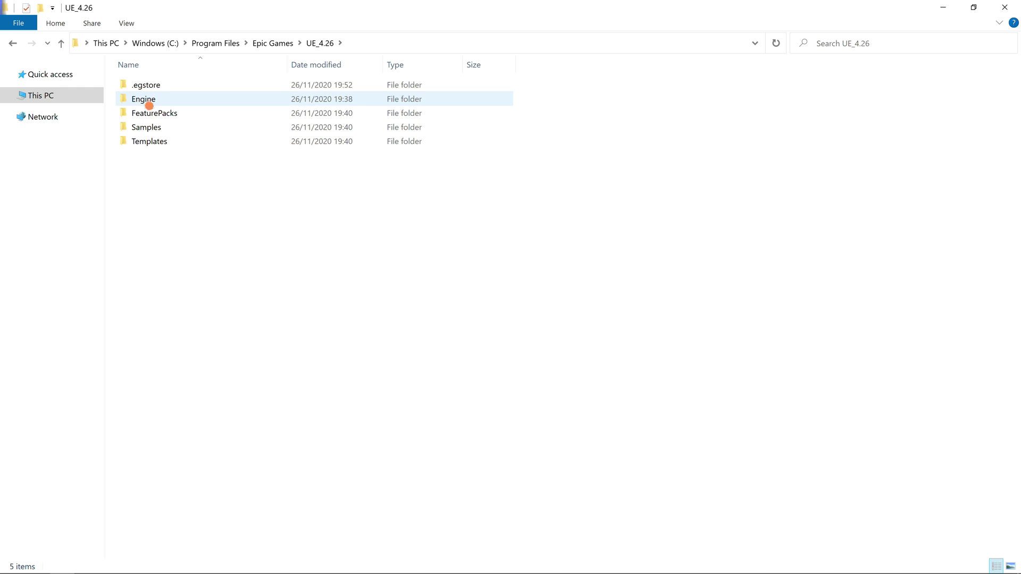
pyautogui.doubleClick(167, 100)
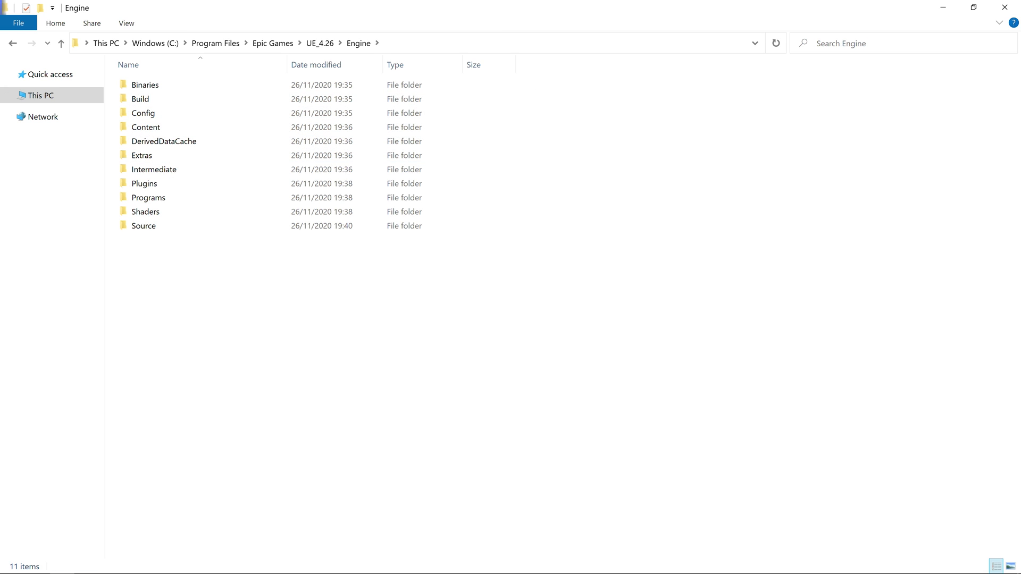
pyautogui.doubleClick(158, 159)
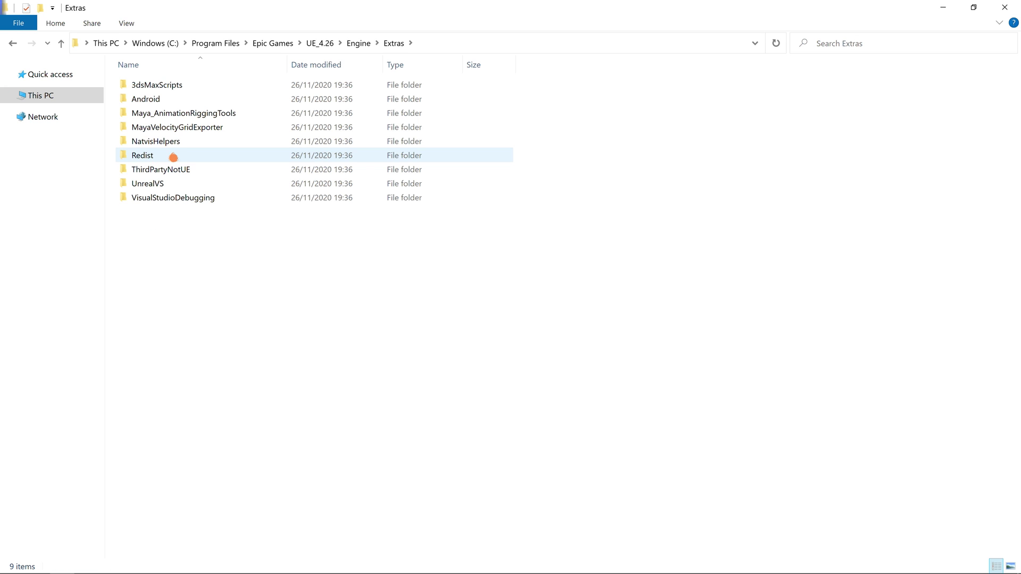
pyautogui.doubleClick(165, 100)
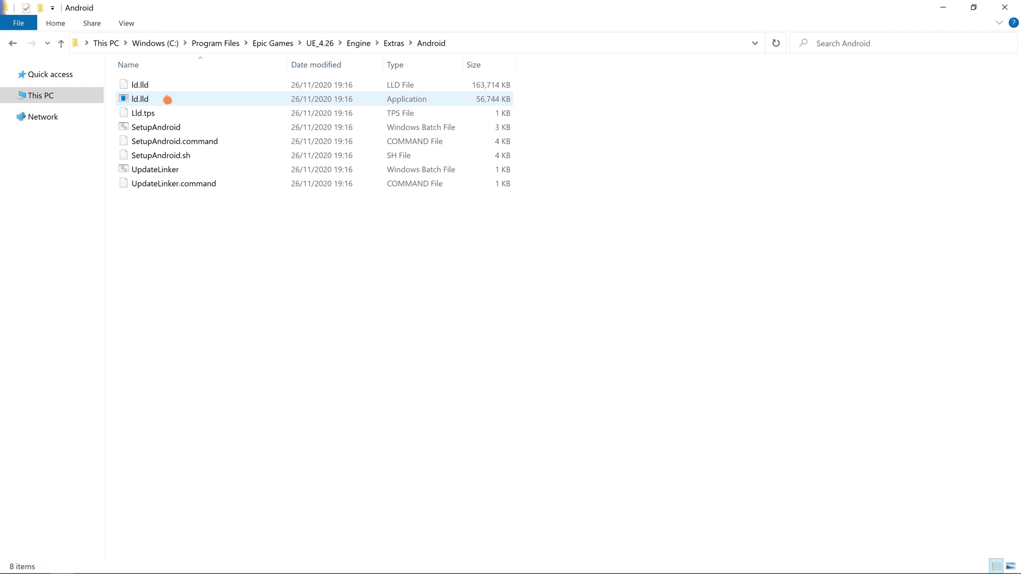
pyautogui.doubleClick(184, 128)
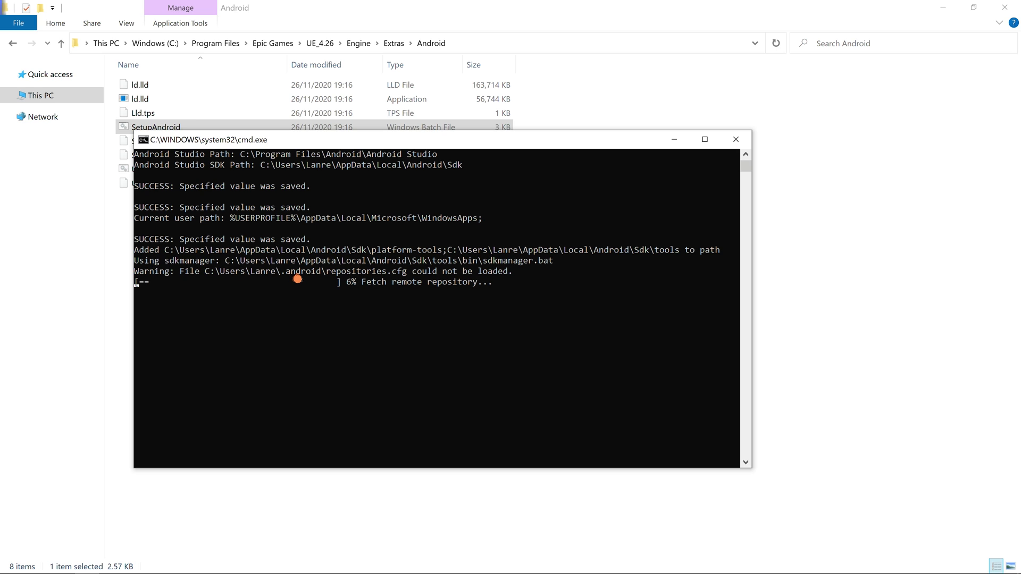
# Step: Accept the Android SDK licence with 'y', then load developer.oculus.com in Brave
pyautogui.write('y')
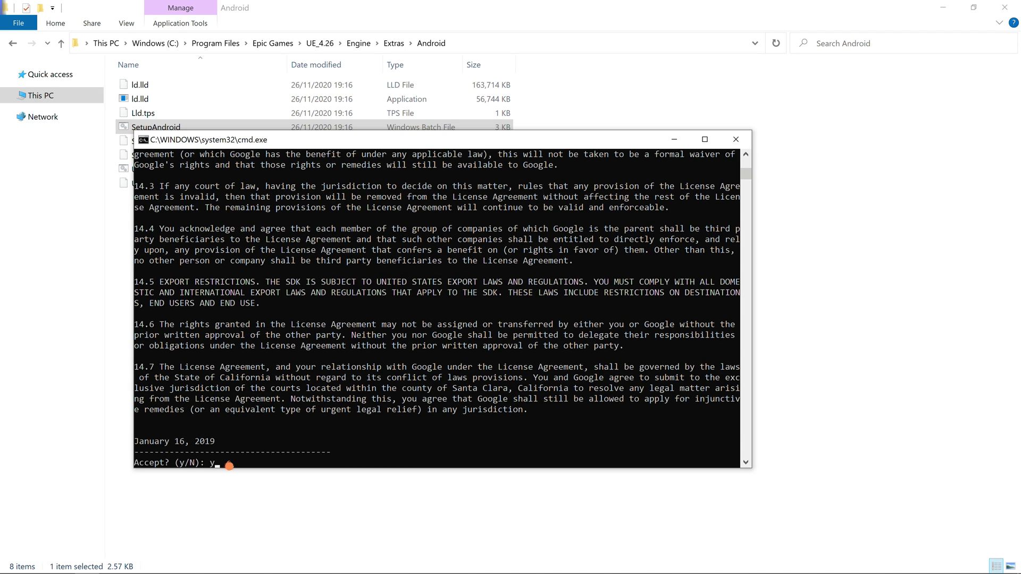
pyautogui.press('Return')
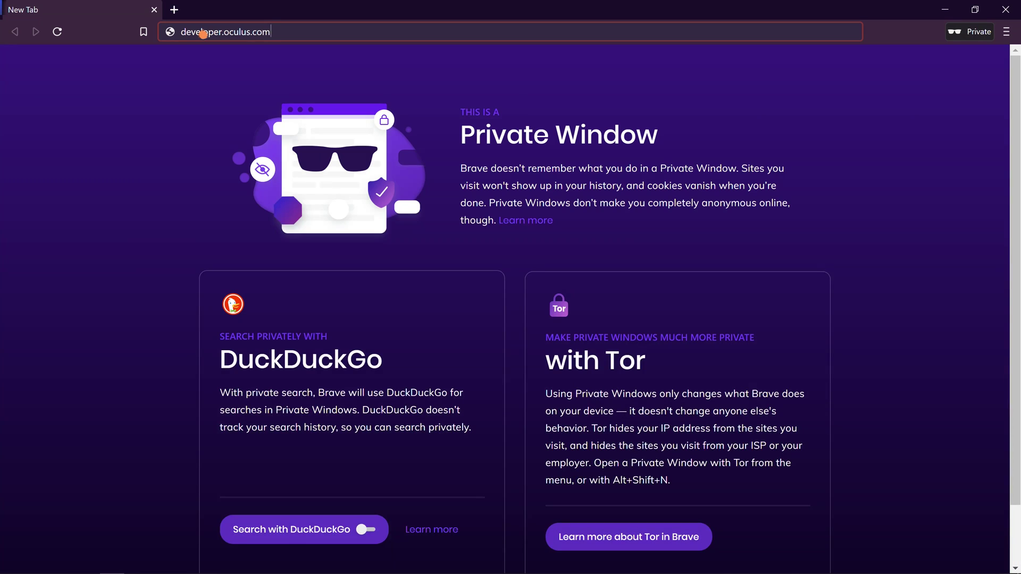
pyautogui.press('Return')
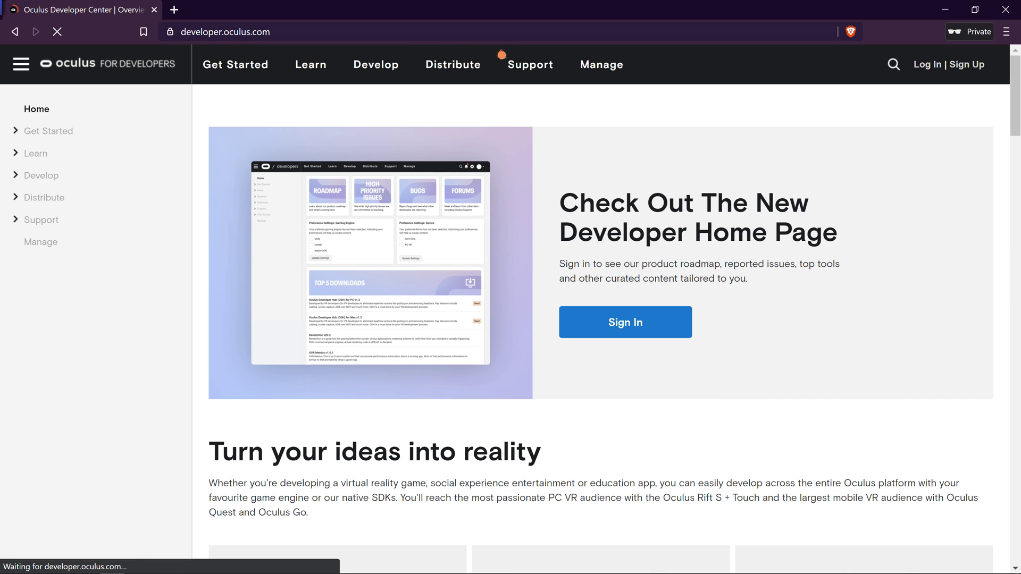
# Step: Log in to the Oculus Developer Center with Facebook and open the Org Manager dashboard
pyautogui.click(643, 323)
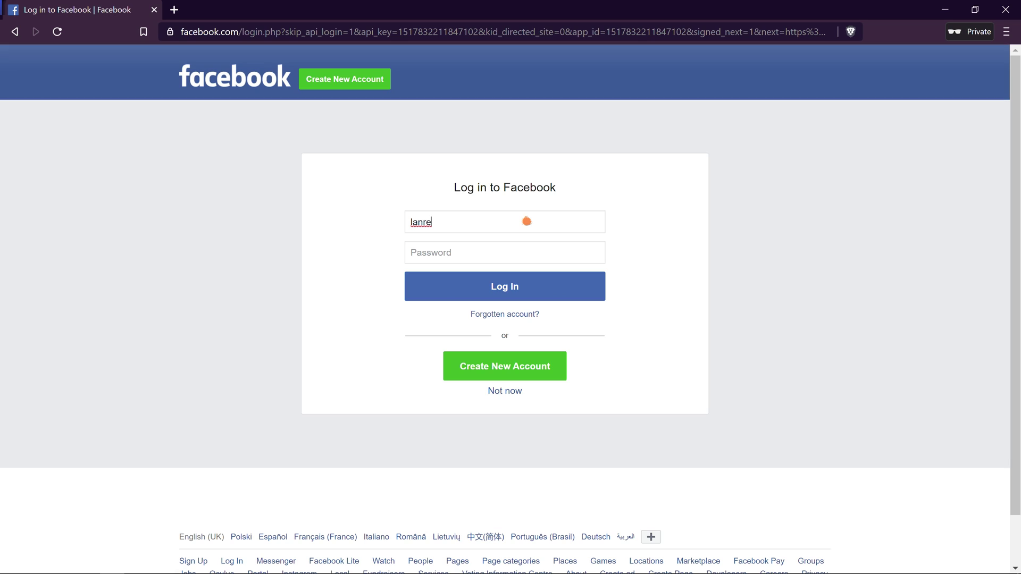
pyautogui.press('BackSpace')
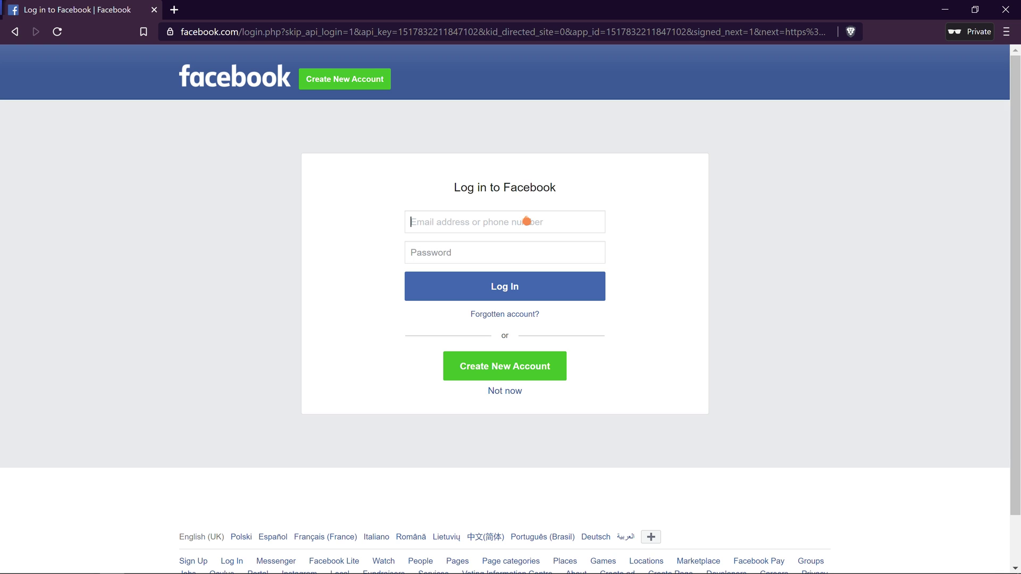
pyautogui.write('l')
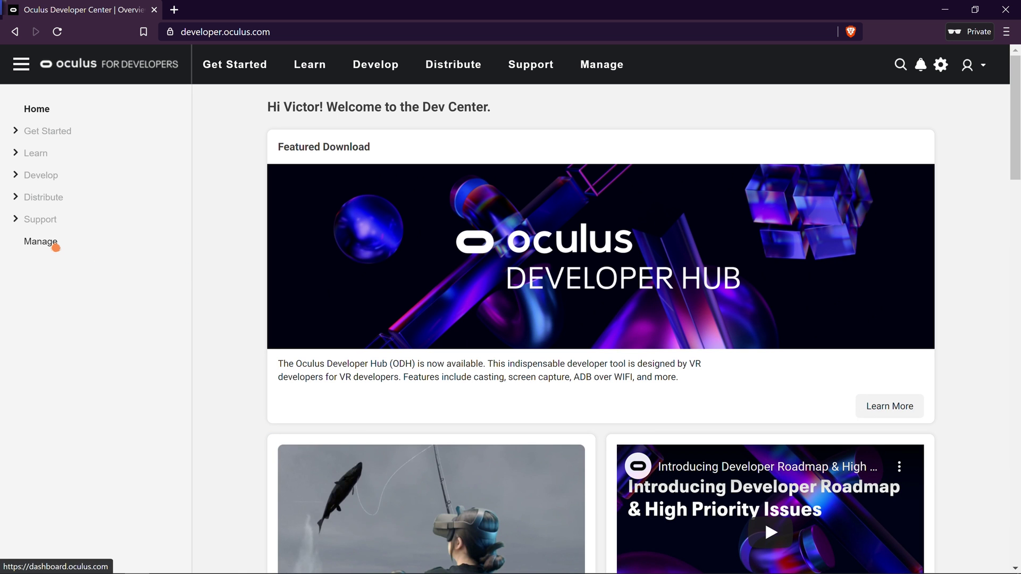
pyautogui.click(40, 242)
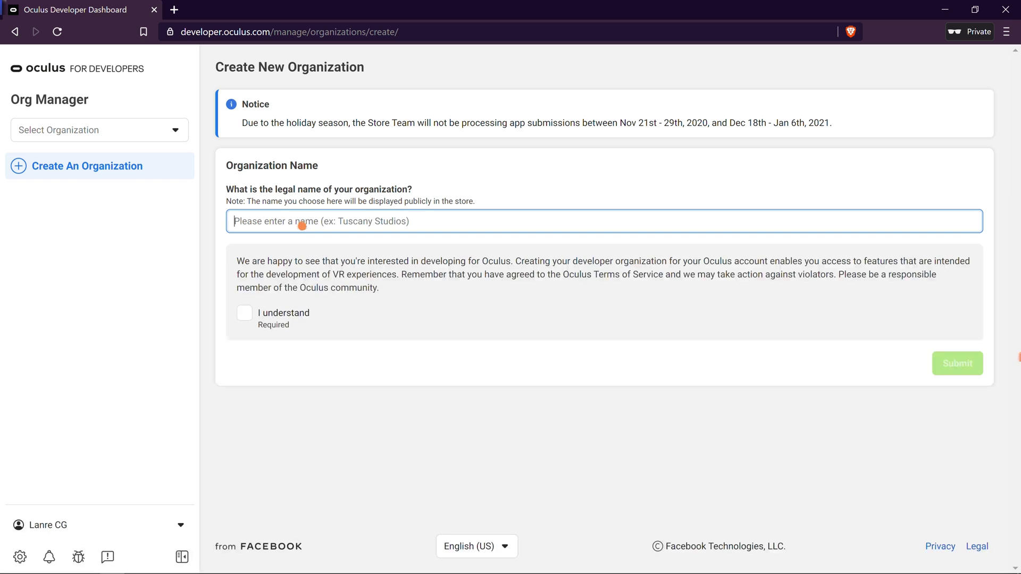
# Step: Create a new organization named Oxford Studio, acknowledging the developer terms notice
pyautogui.write('Oxf')
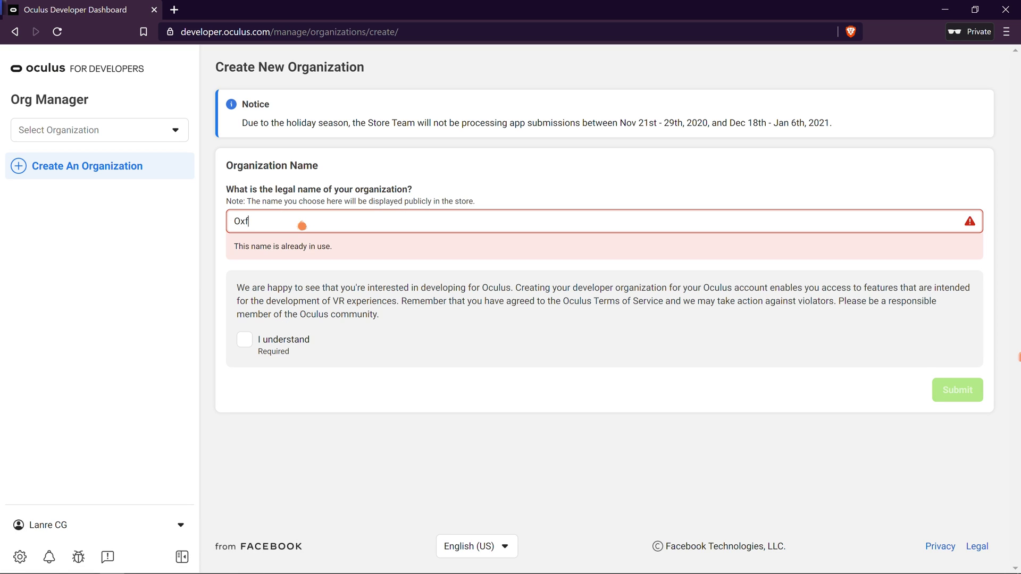
pyautogui.write('ord Studio')
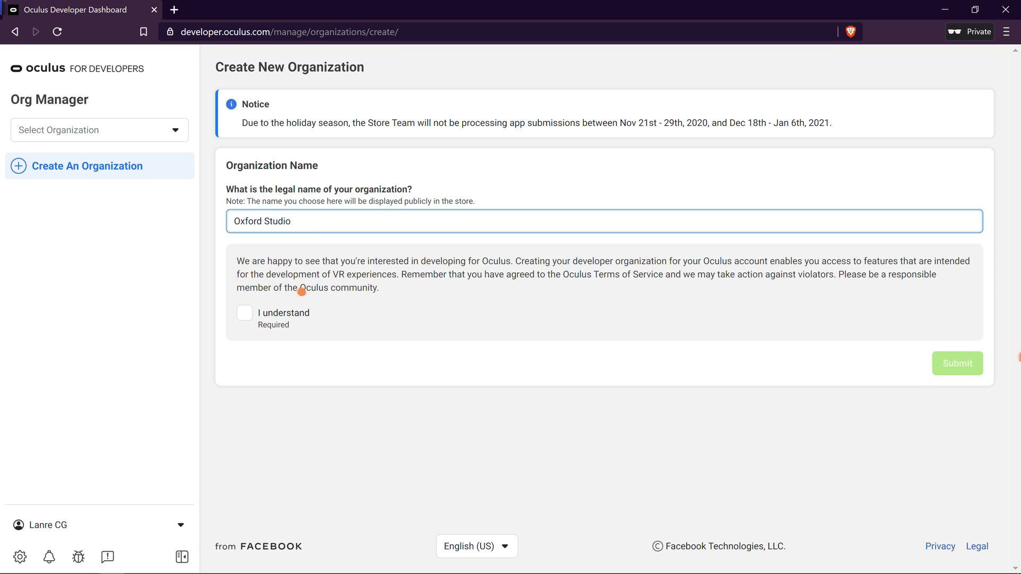
pyautogui.click(244, 317)
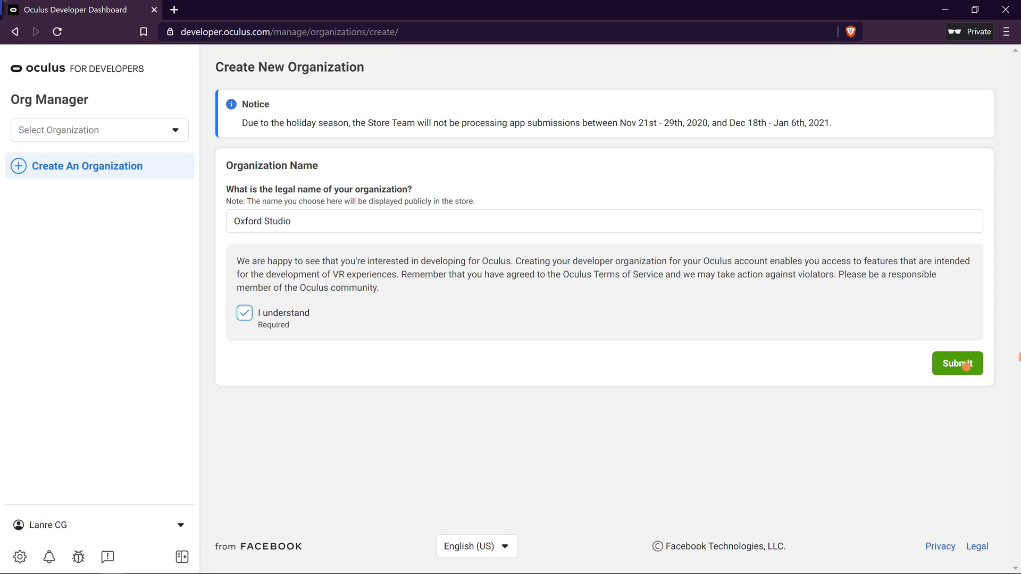
pyautogui.click(958, 364)
# Step: Agree to the developer NDA, then head to developer.oculus.com
pyautogui.scroll(-15, 532, 372)
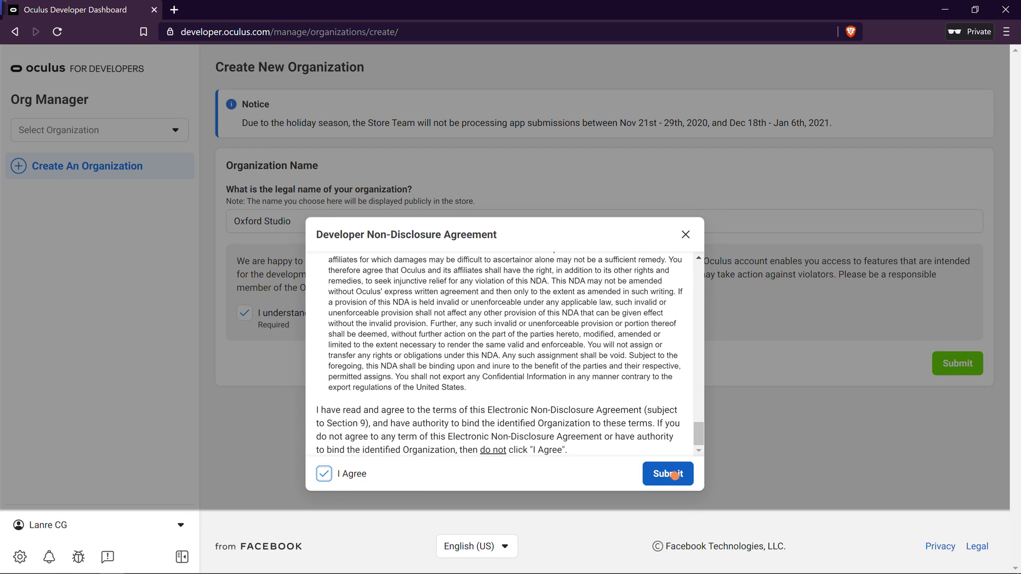
pyautogui.click(667, 473)
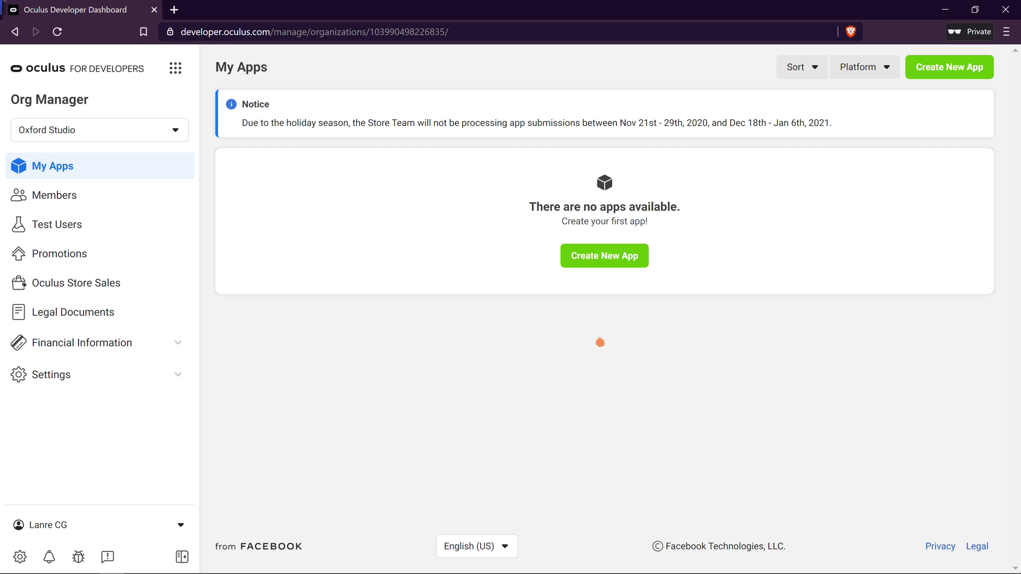
pyautogui.click(391, 32)
pyautogui.write('developer.ocu')
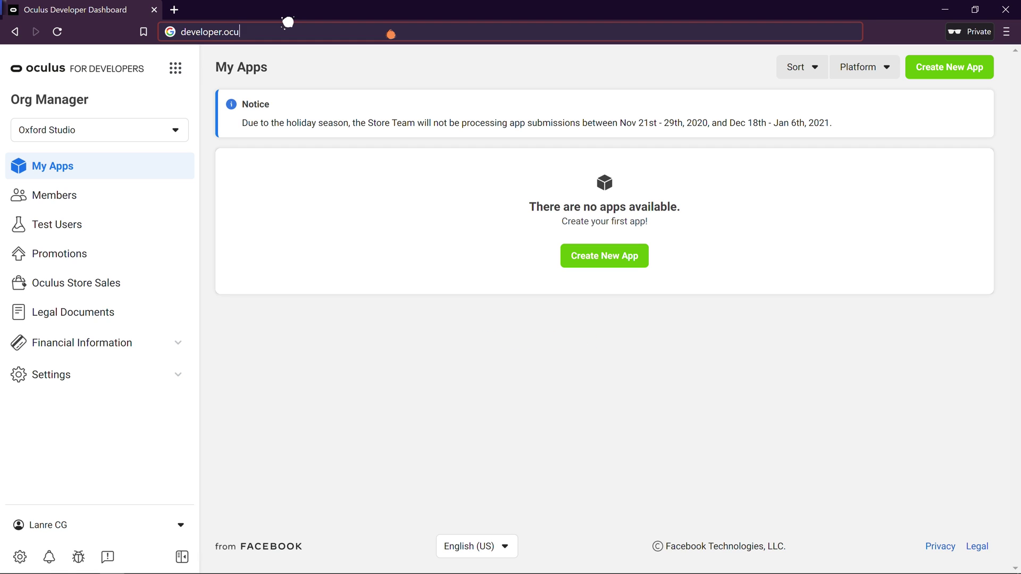
pyautogui.write('lus.com')
# Step: Download the Oculus Developer Hub for Windows zip after accepting its licence terms
pyautogui.press('Return')
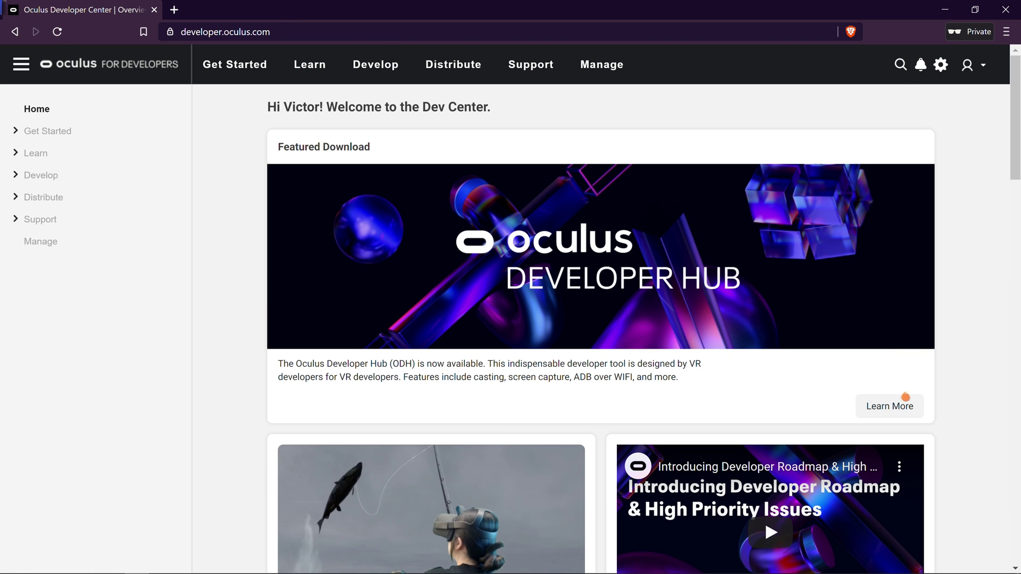
pyautogui.click(905, 397)
pyautogui.click(483, 196)
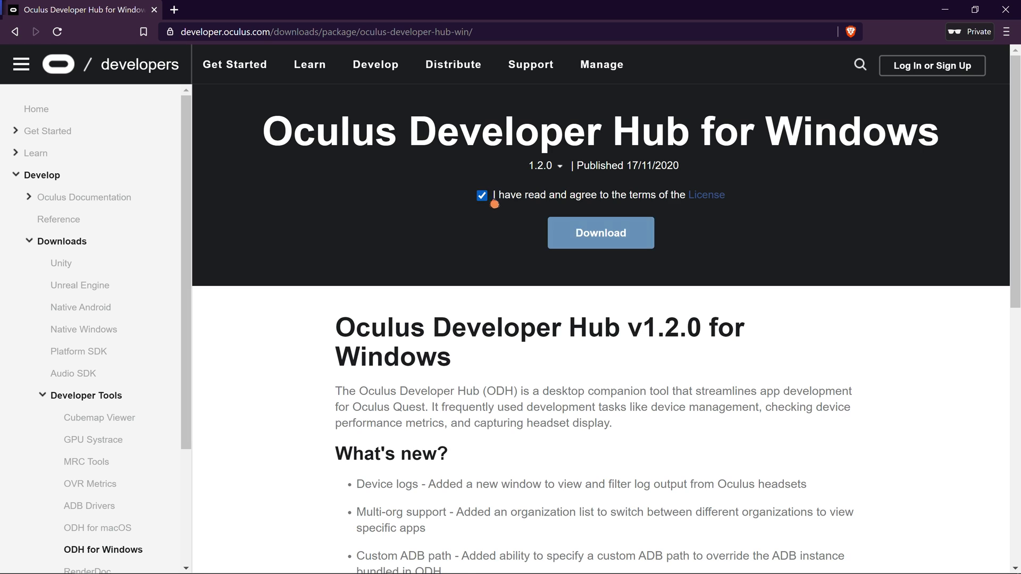
pyautogui.click(634, 245)
pyautogui.click(641, 335)
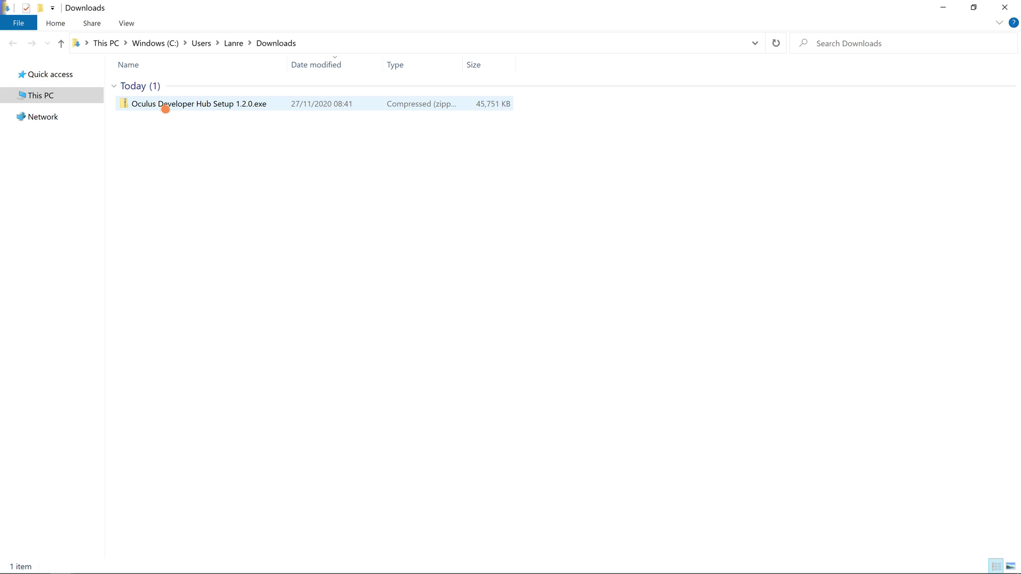
pyautogui.rightClick(165, 108)
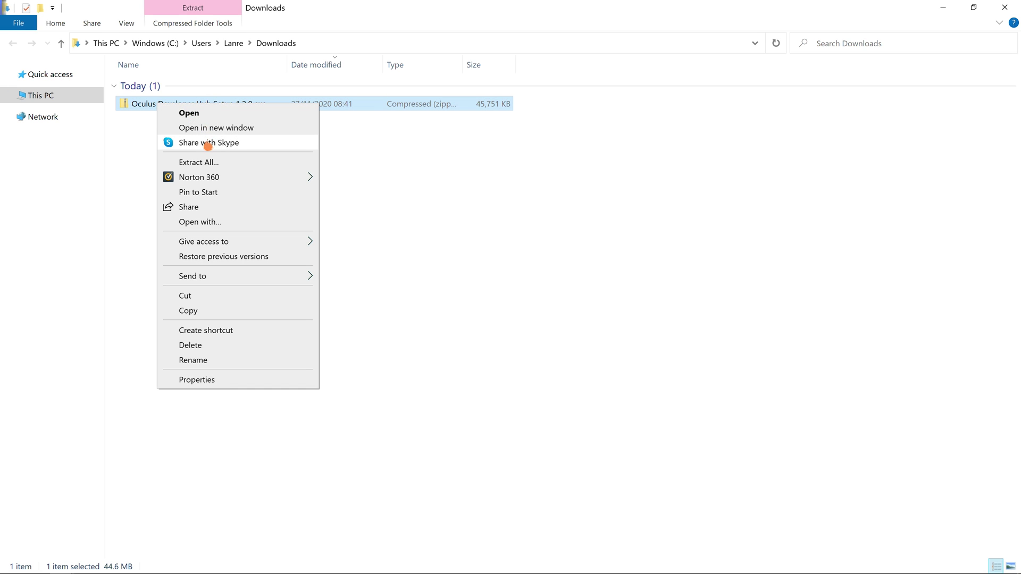
# Step: Extract the Oculus Developer Hub zip and install version 1.2.0 to the default Program Files folder
pyautogui.click(227, 165)
pyautogui.press('Return')
pyautogui.click(179, 88)
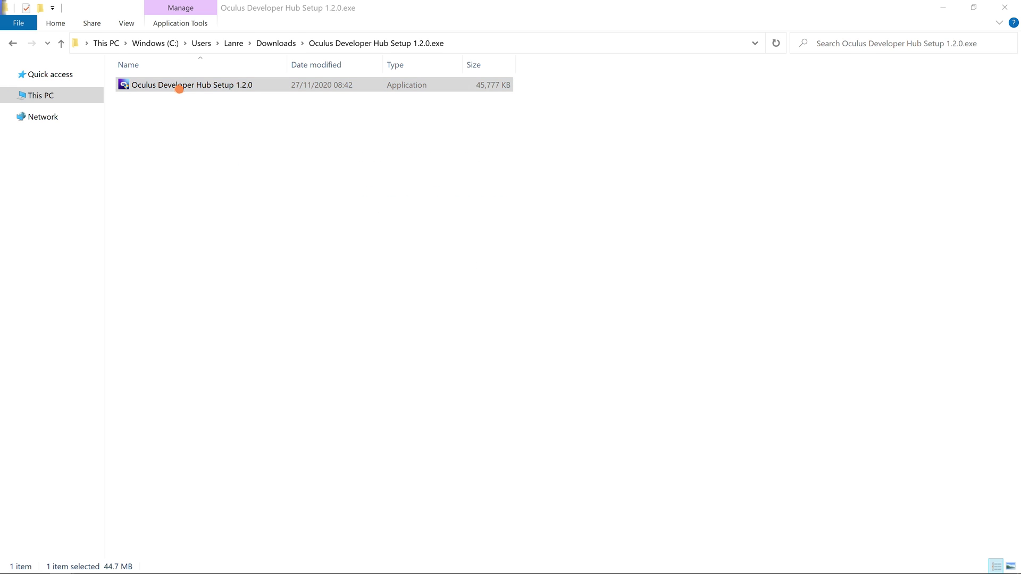
pyautogui.doubleClick(180, 88)
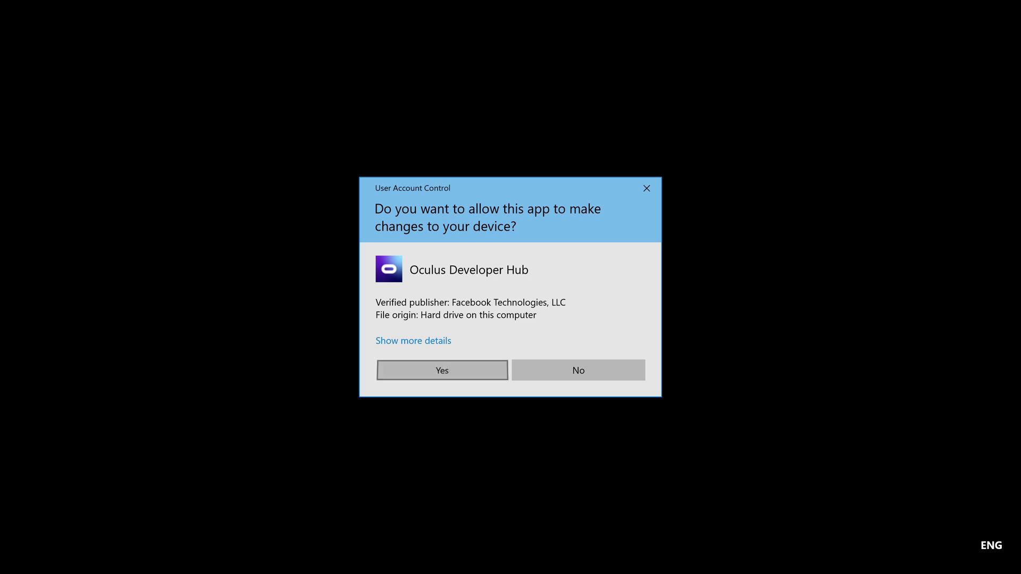
pyautogui.click(441, 367)
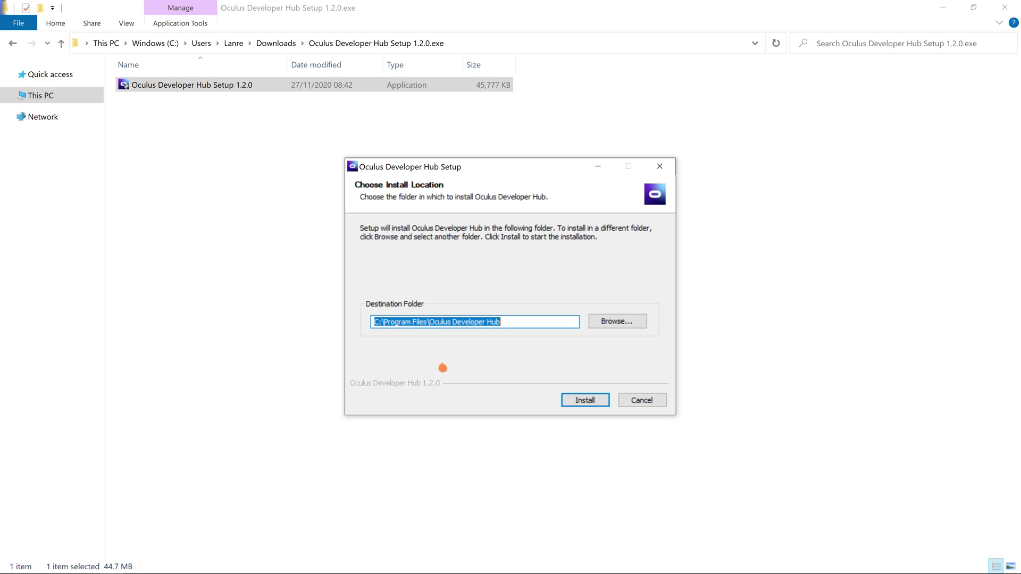
pyautogui.click(596, 405)
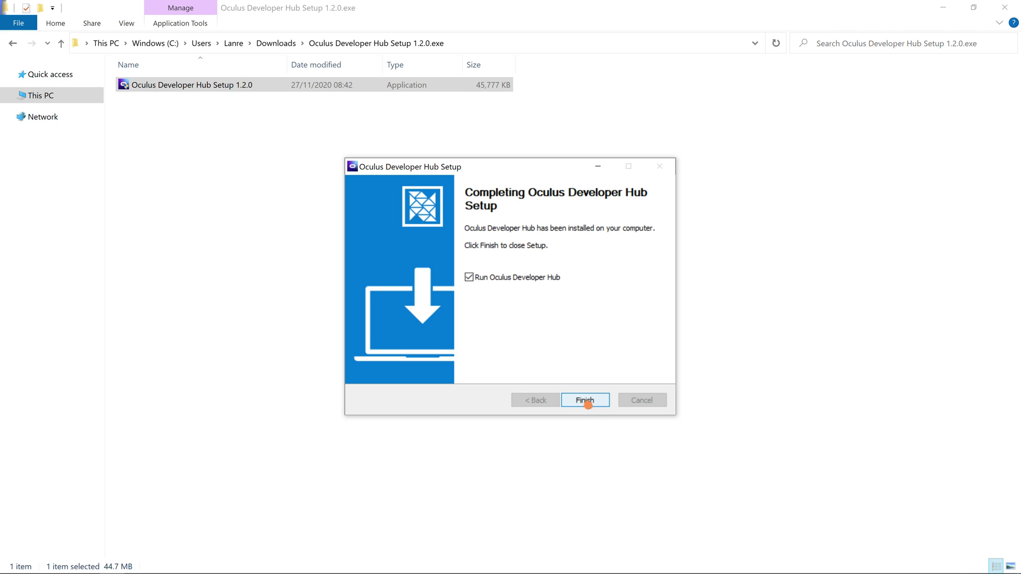
pyautogui.click(587, 402)
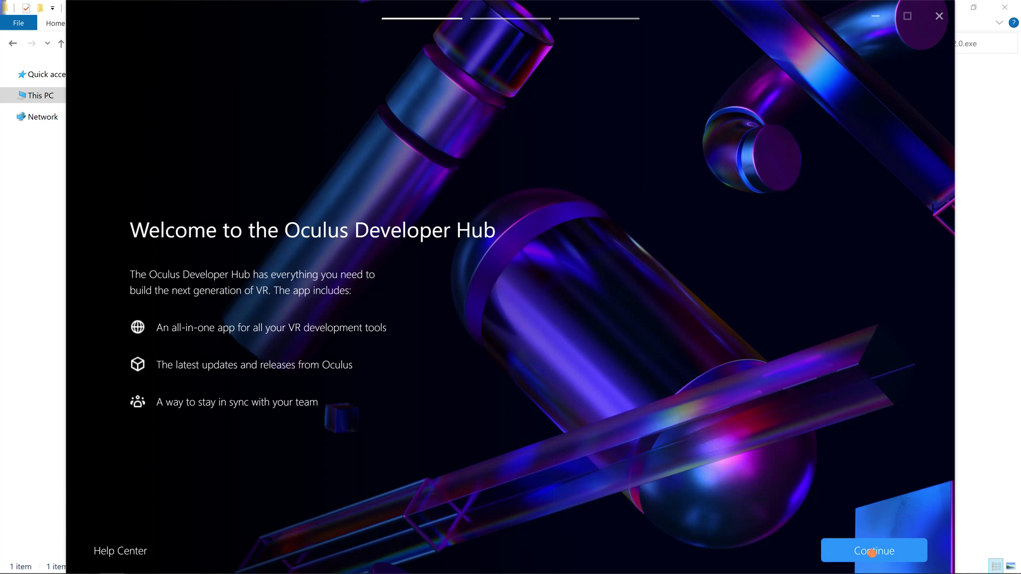
# Step: Skip the Developer Hub welcome, check Quest 2 on My Device, then search Windows for Epic Games Launcher
pyautogui.click(859, 542)
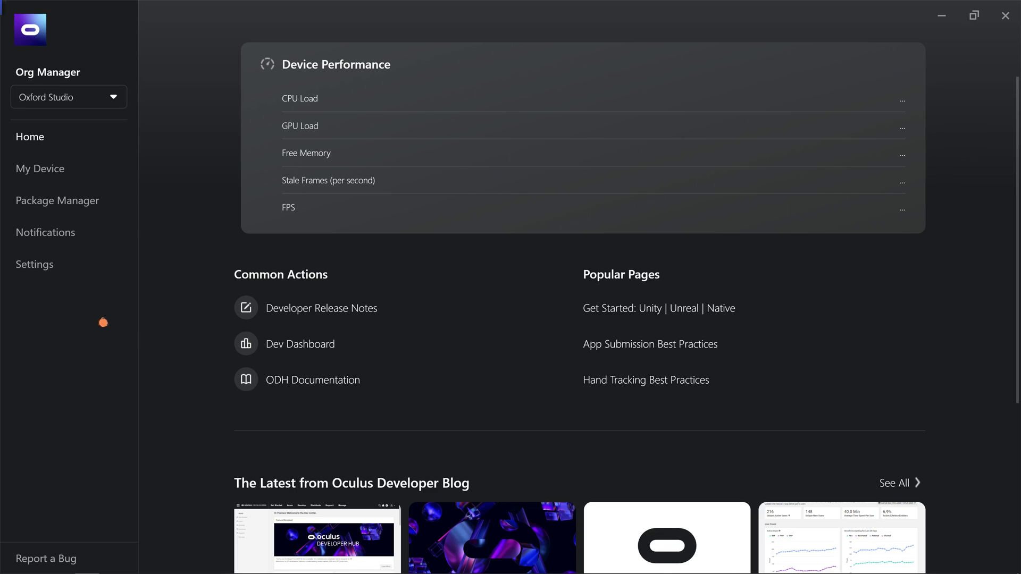
pyautogui.click(66, 172)
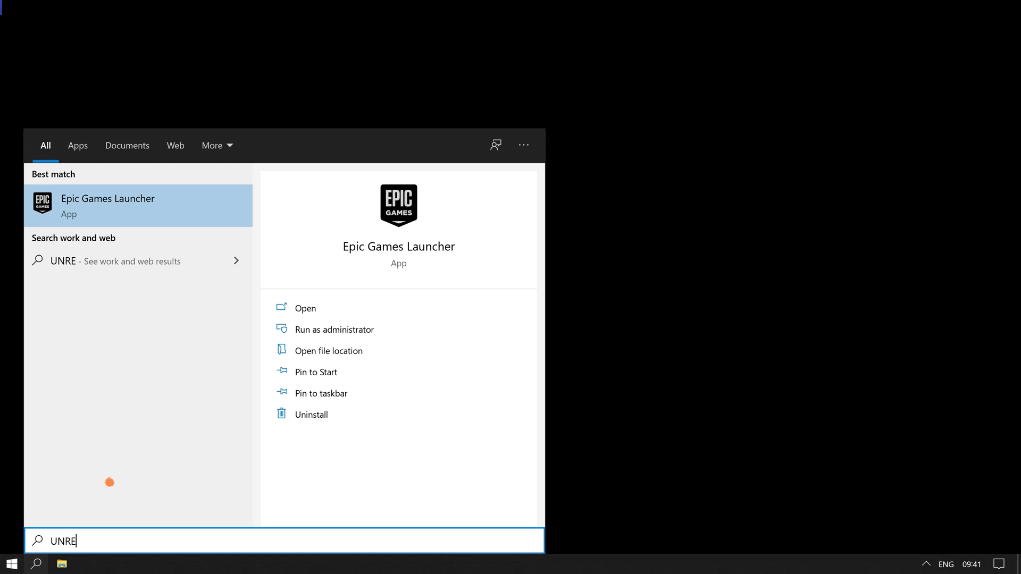
pyautogui.write('A')
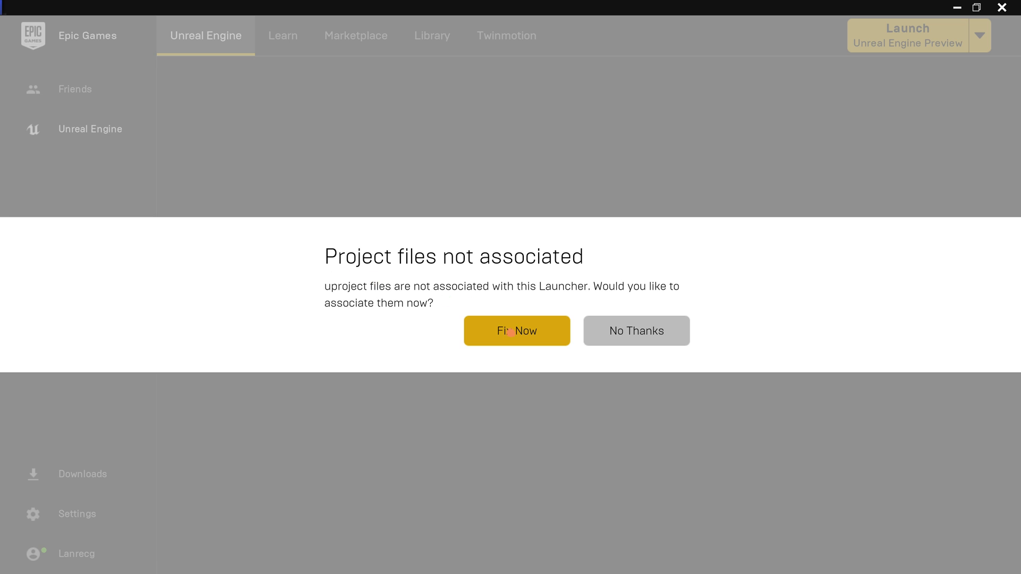
# Step: Associate .uproject files with Epic Games Launcher and launch the Unreal Engine preview
pyautogui.click(510, 328)
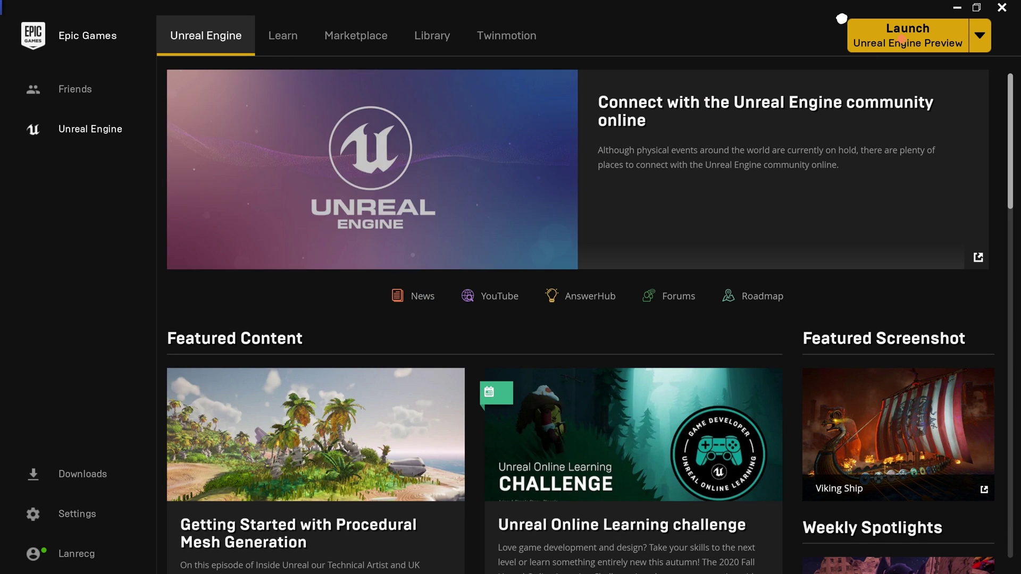
pyautogui.click(861, 50)
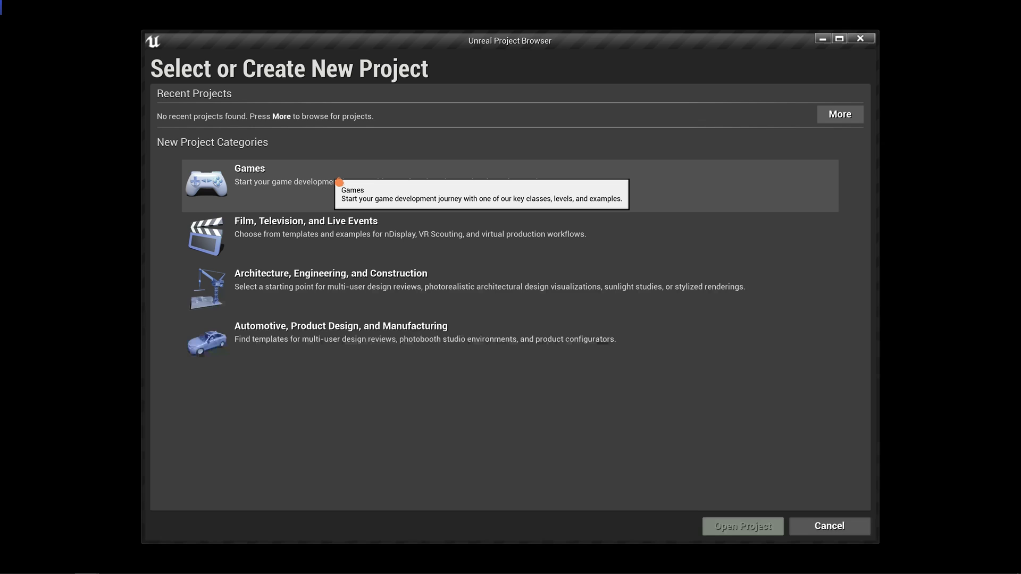
# Step: Choose the Games category and the Virtual Reality template
pyautogui.click(340, 183)
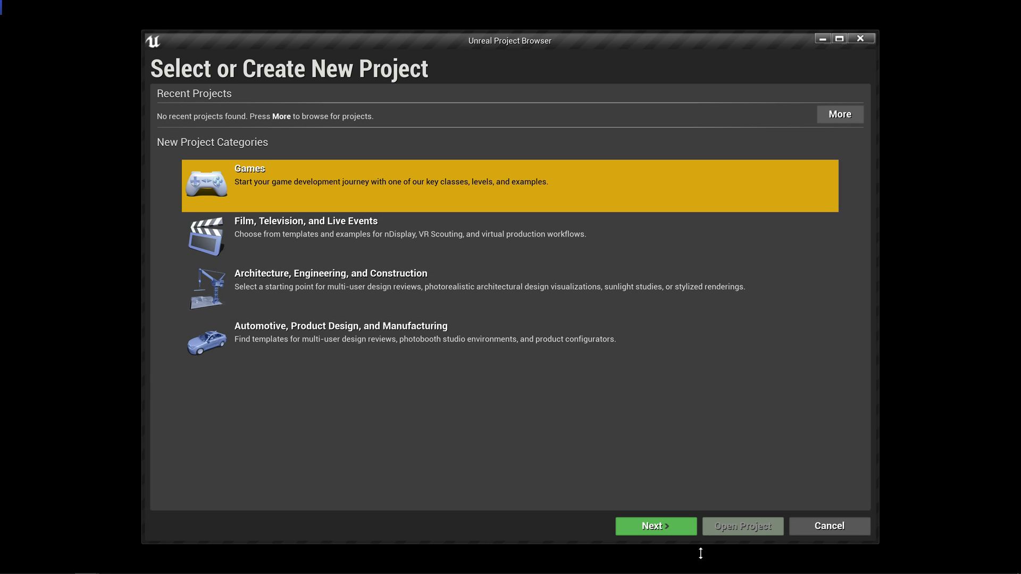
pyautogui.click(668, 529)
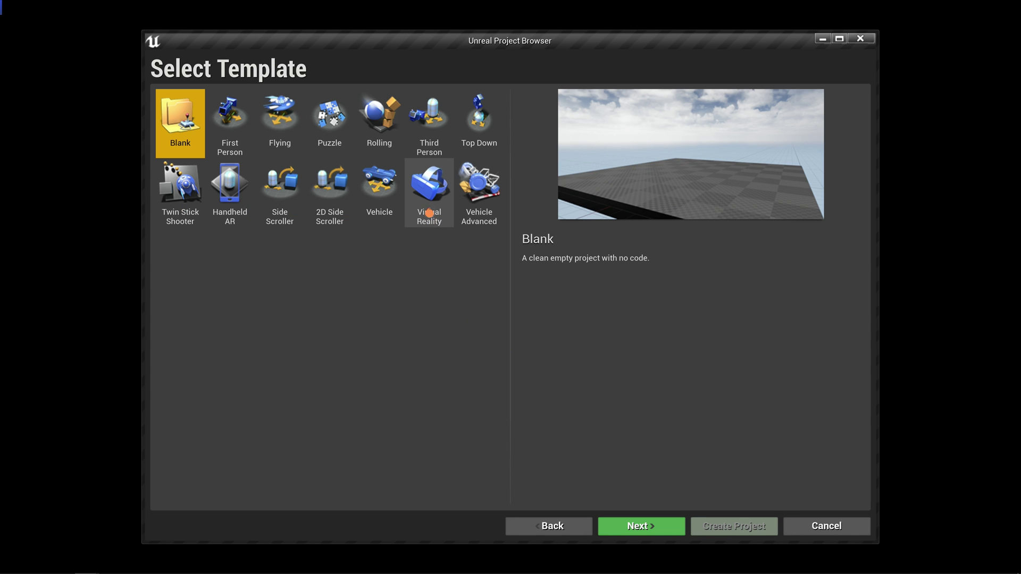
pyautogui.click(430, 188)
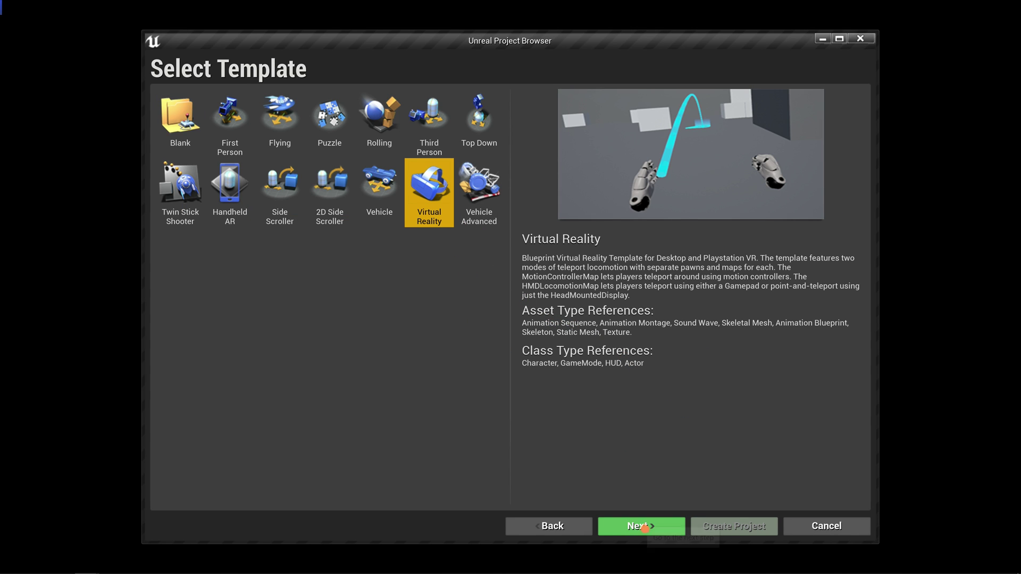
pyautogui.click(644, 528)
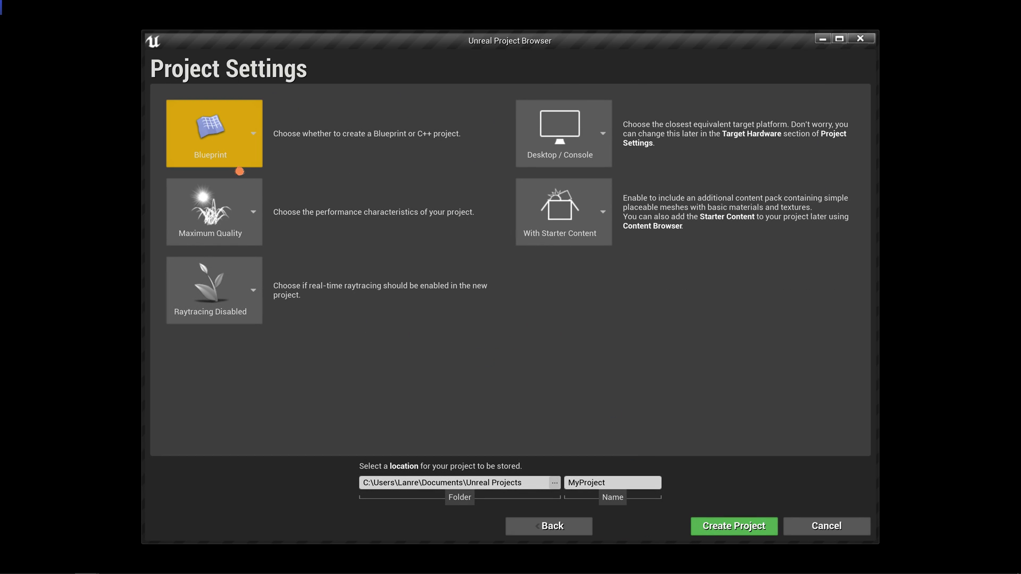
# Step: Create project Oxford as Blueprint, Scalable 3D or 2D, Mobile / Tablet, with no starter content
pyautogui.click(242, 161)
pyautogui.click(230, 197)
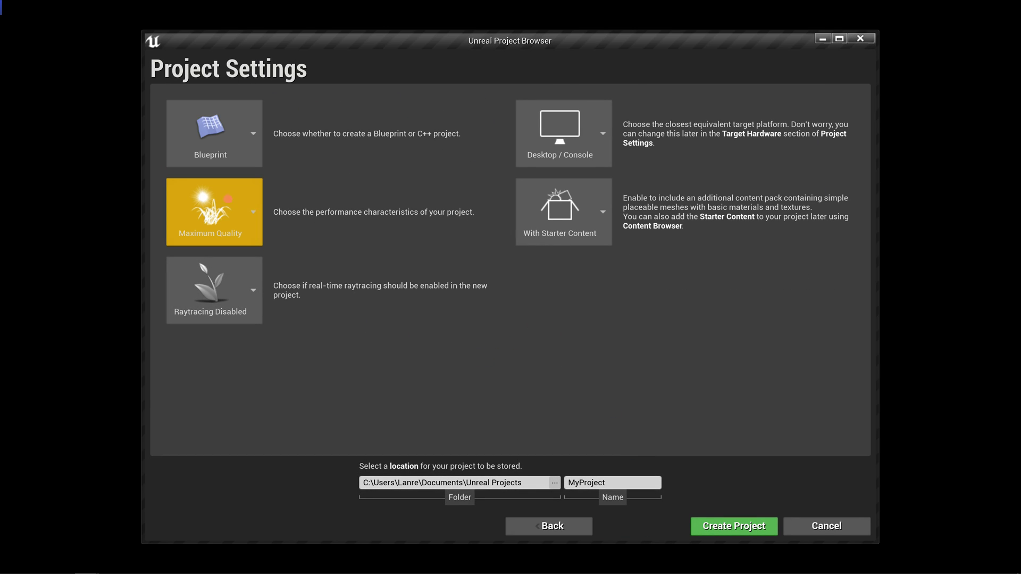
pyautogui.click(260, 240)
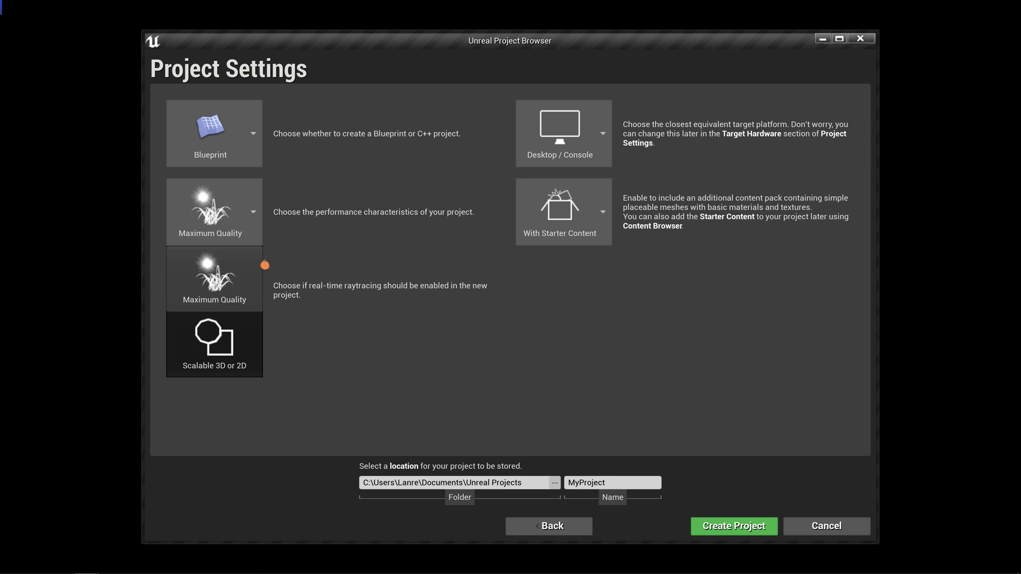
pyautogui.click(230, 356)
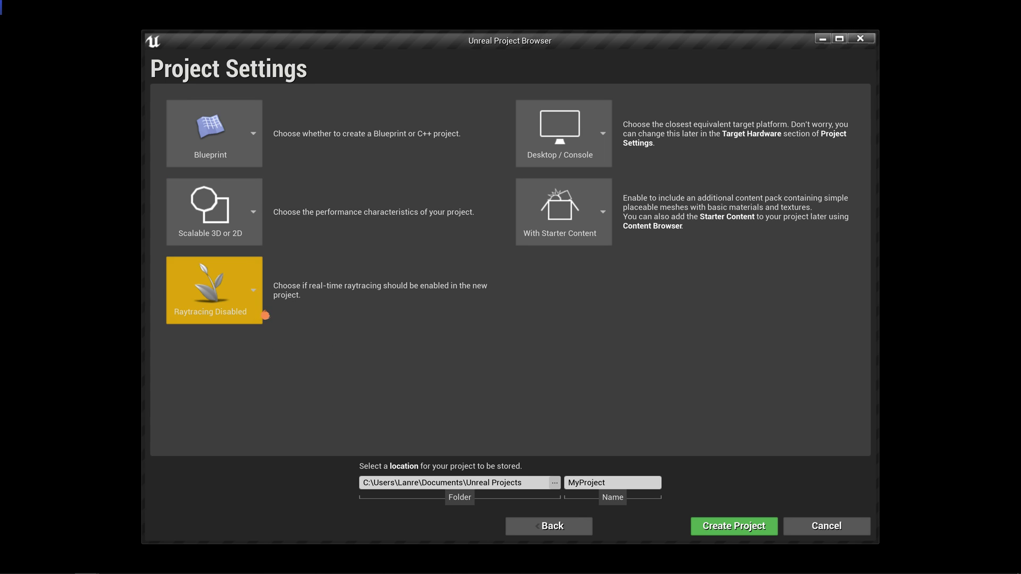
pyautogui.click(638, 159)
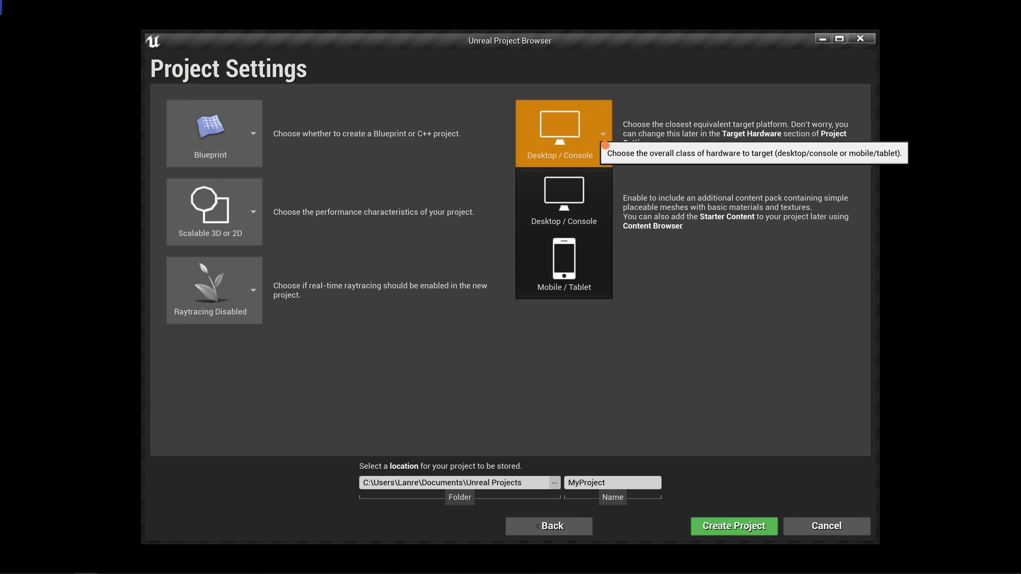
pyautogui.click(566, 272)
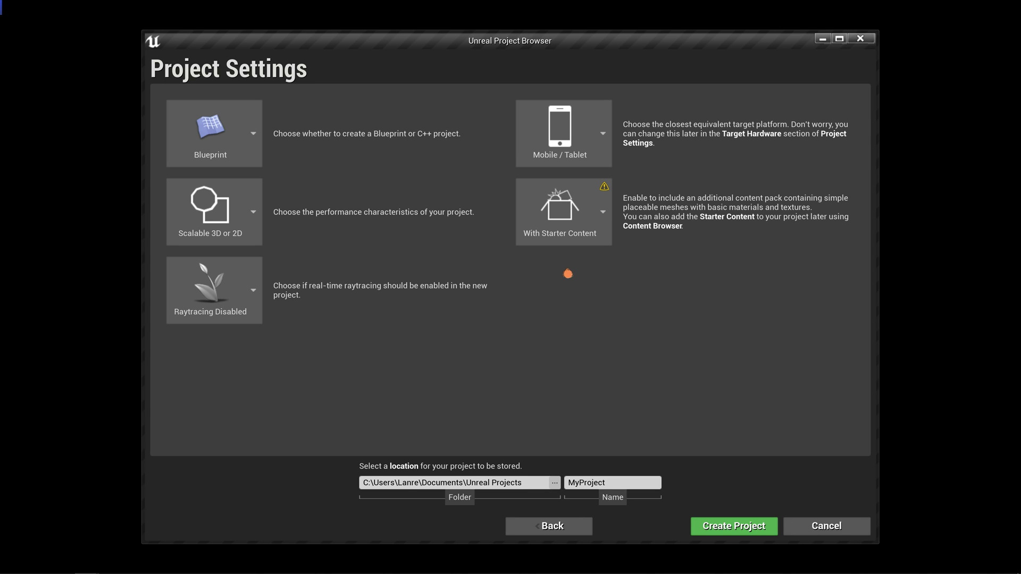
pyautogui.click(592, 223)
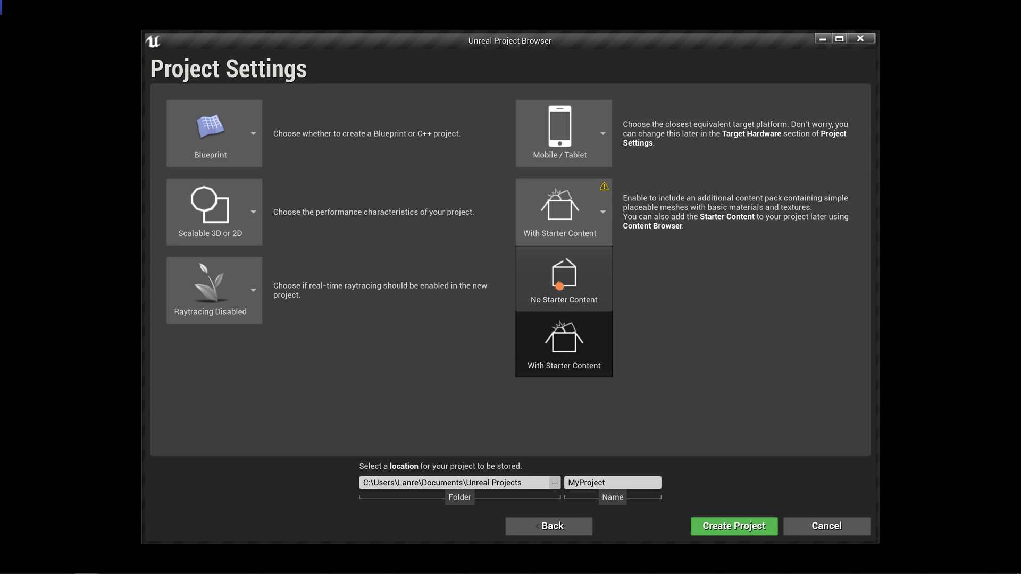
pyautogui.click(560, 286)
pyautogui.press('Tab')
pyautogui.write('Ox')
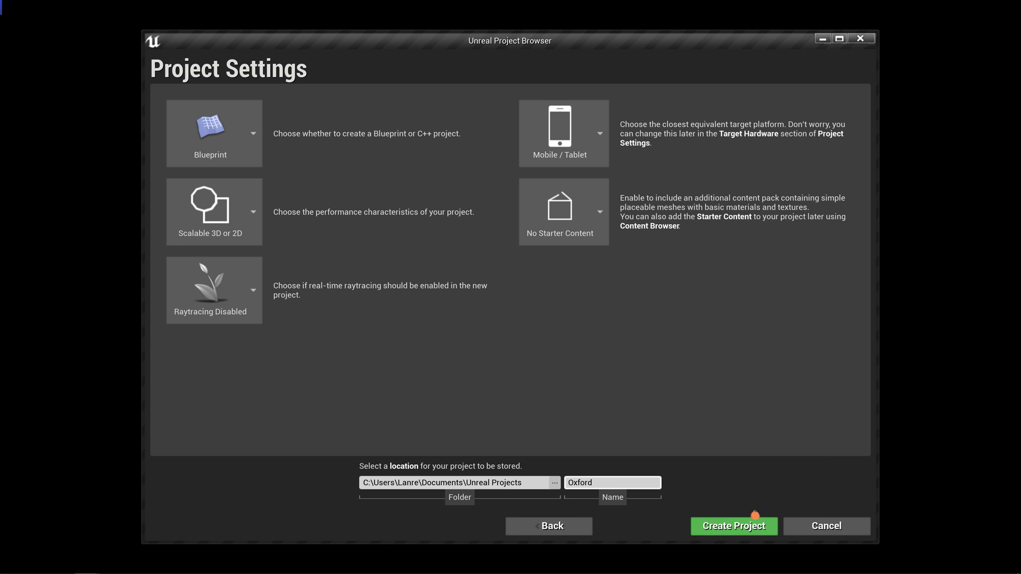
pyautogui.click(726, 526)
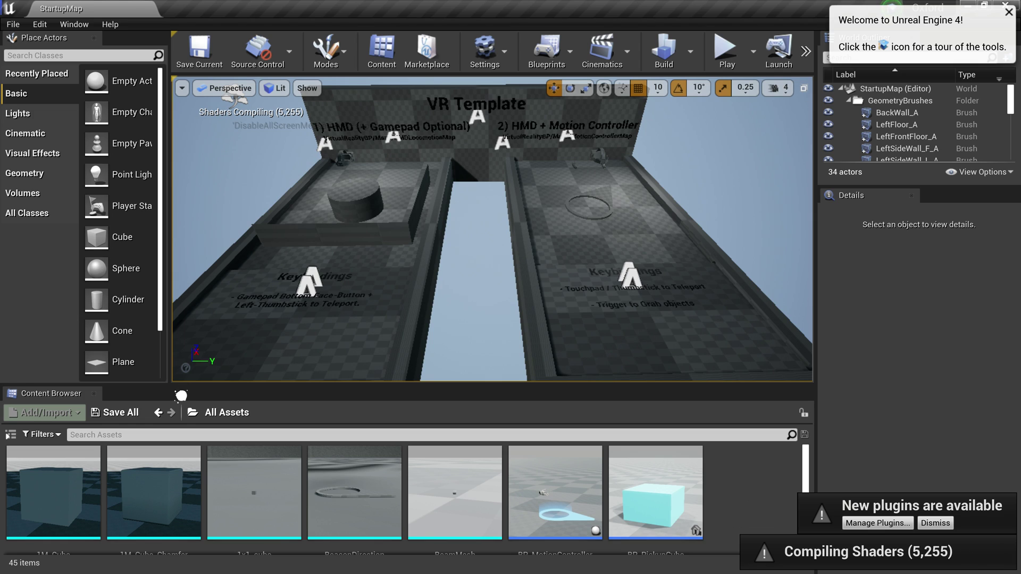
# Step: Open MotionControllerMap from Content > VirtualRealityBP > Maps, then start deleting StartupMap
pyautogui.click(198, 417)
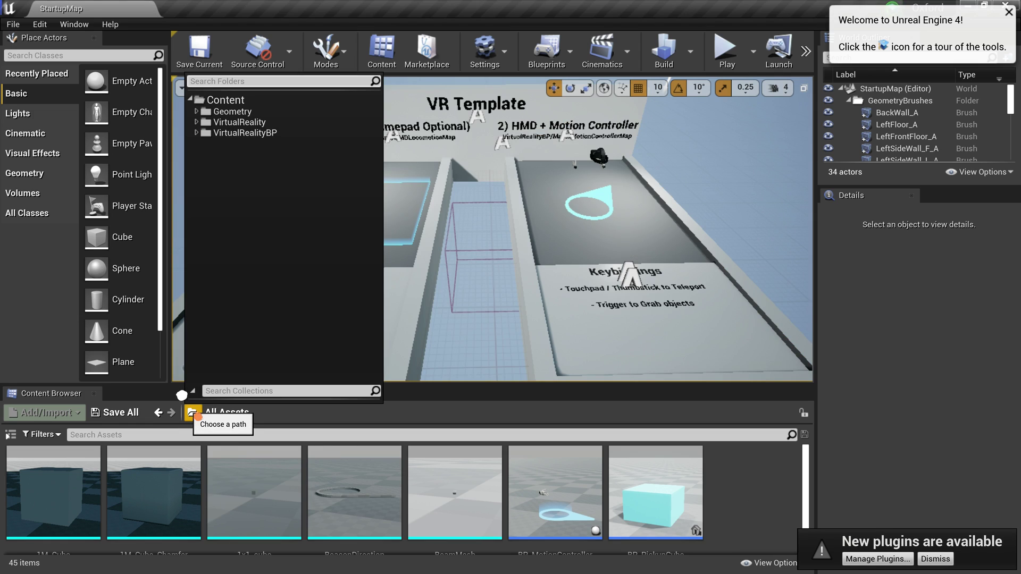
pyautogui.click(225, 100)
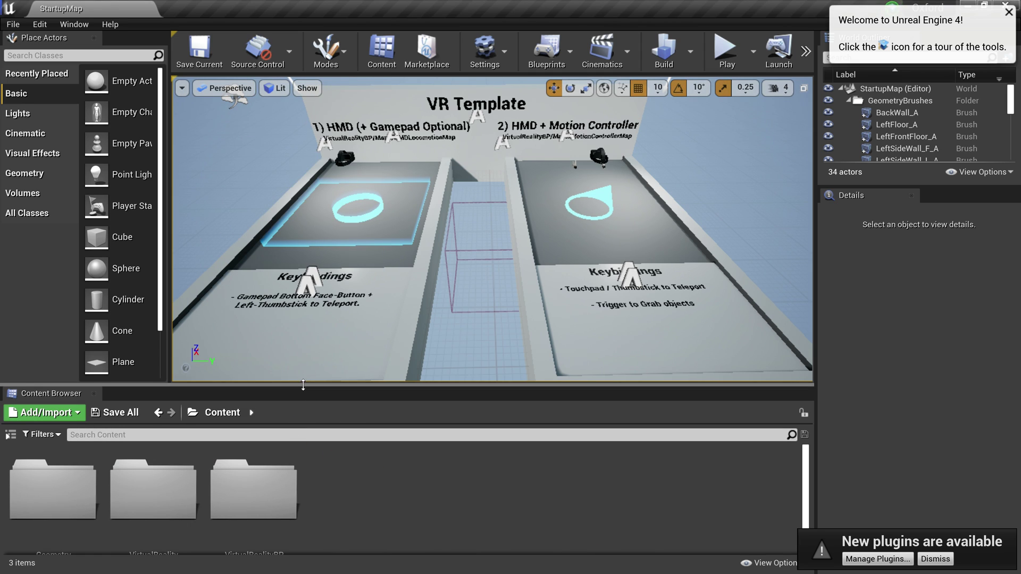
pyautogui.moveTo(306, 377)
pyautogui.mouseDown()
pyautogui.moveTo(311, 250)
pyautogui.moveTo(309, 374)
pyautogui.mouseUp()
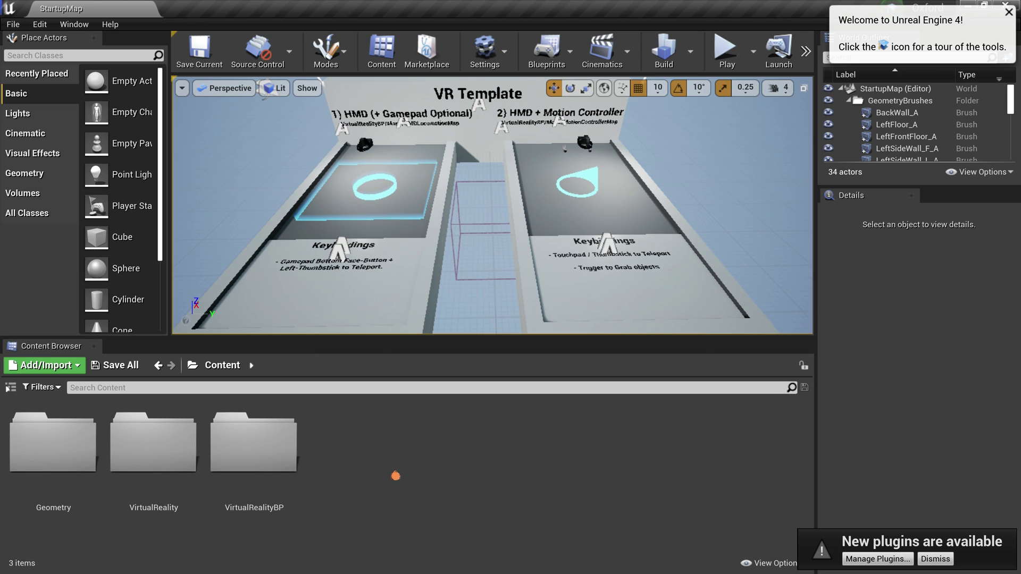
pyautogui.doubleClick(271, 458)
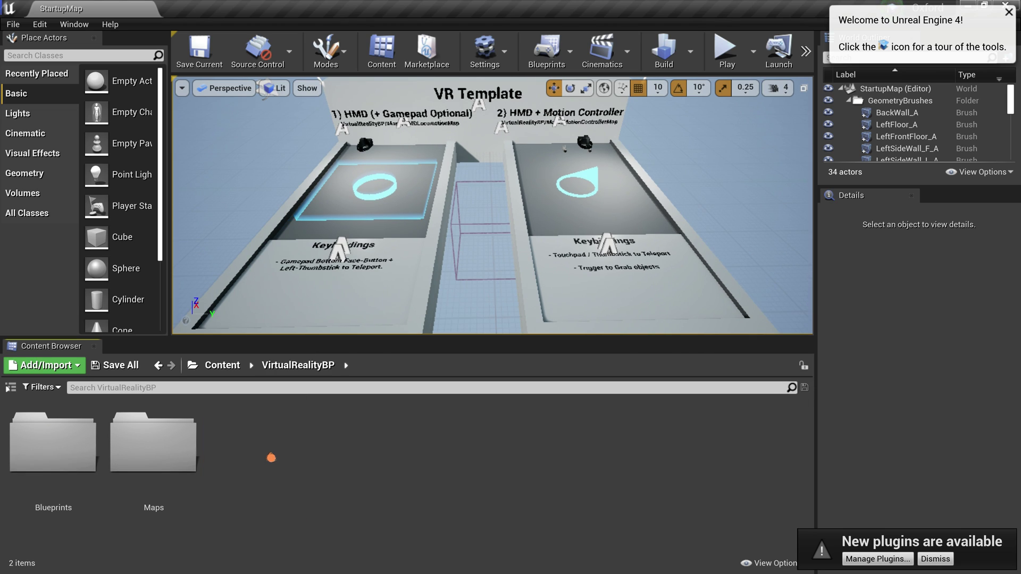
pyautogui.doubleClick(151, 446)
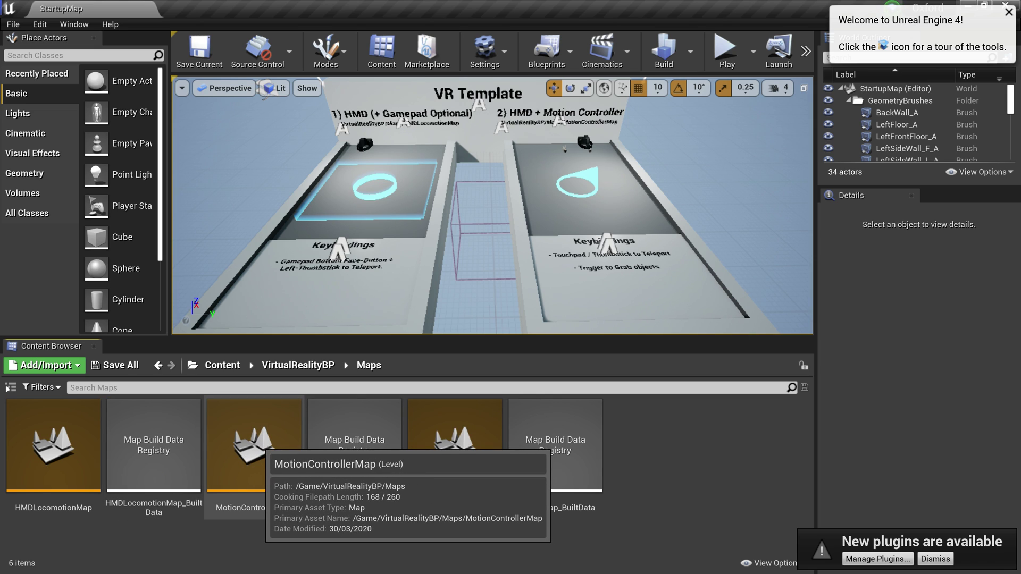
pyautogui.doubleClick(271, 453)
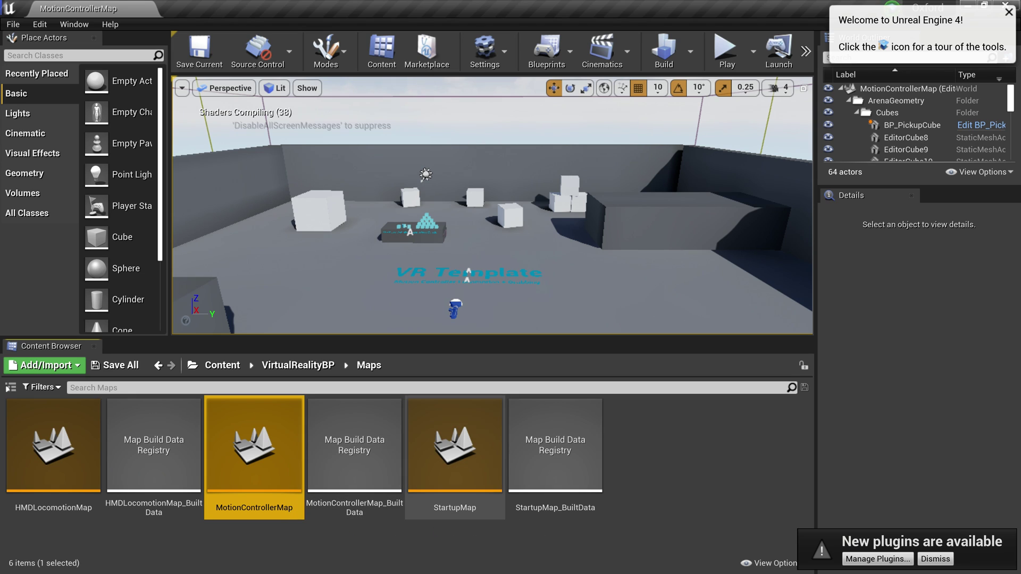
pyautogui.rightClick(453, 454)
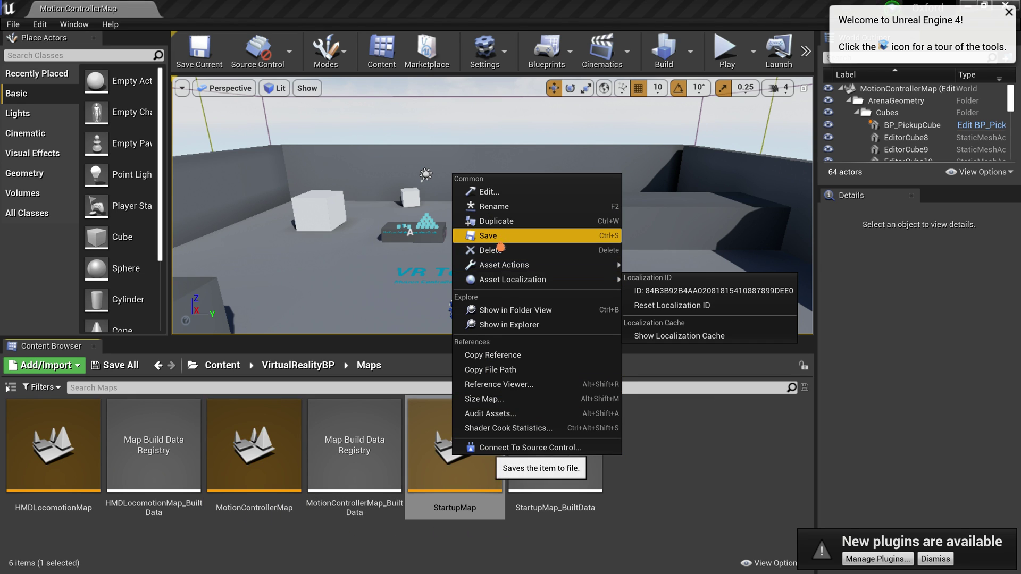
pyautogui.click(490, 250)
# Step: Delete StartupMap and HMDLocomotionMap along with their built data
pyautogui.click(430, 505)
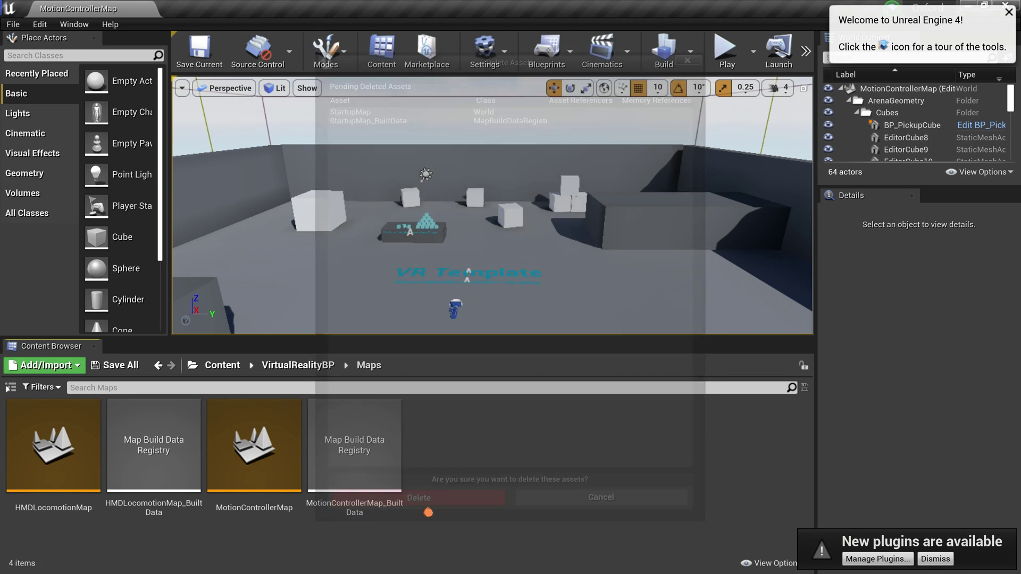
pyautogui.rightClick(64, 454)
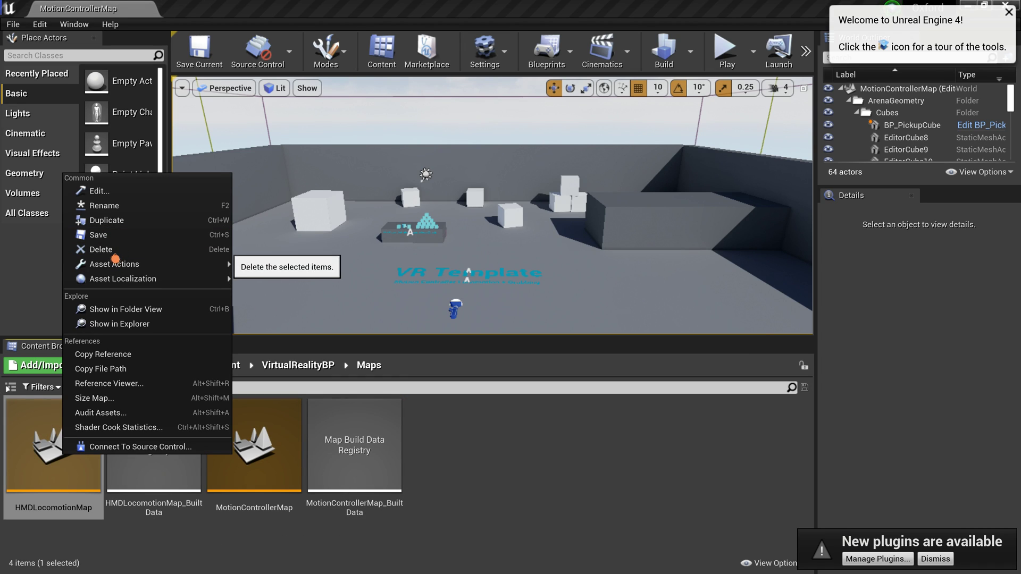
pyautogui.click(109, 250)
pyautogui.click(415, 506)
# Step: Rename MotionControllerMap to Oxford
pyautogui.rightClick(53, 468)
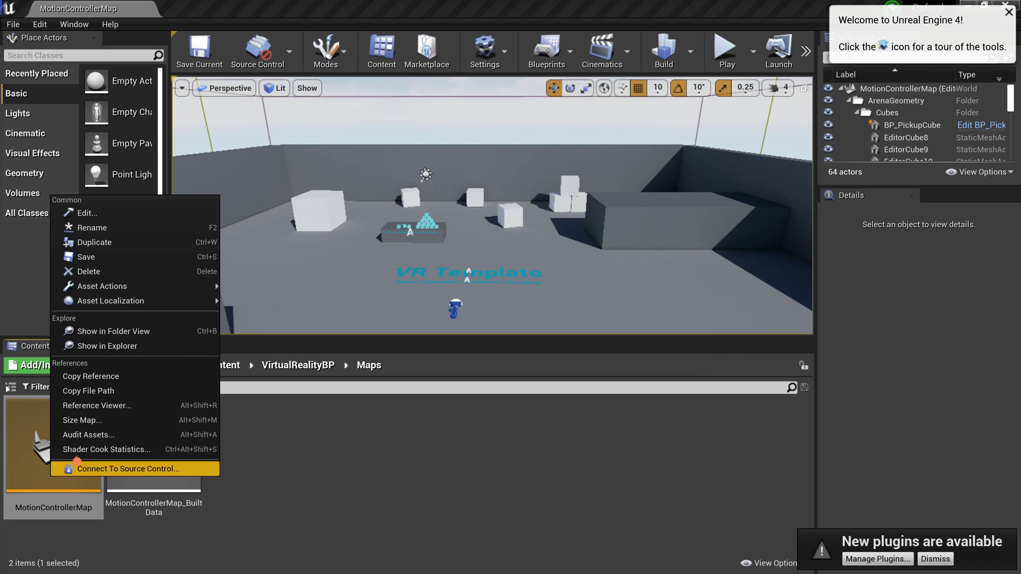
pyautogui.click(91, 227)
pyautogui.write('Oxford')
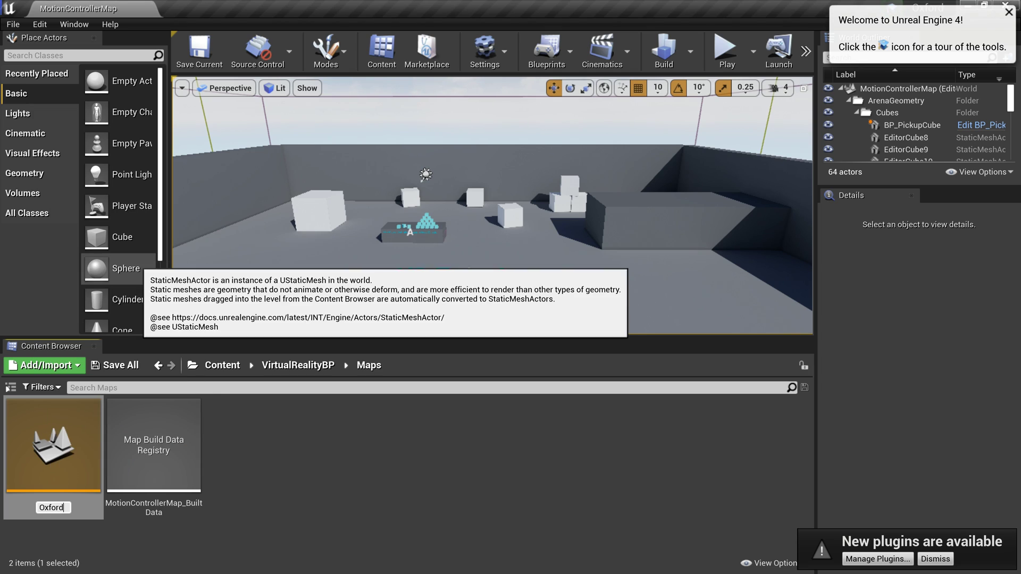
pyautogui.press('Return')
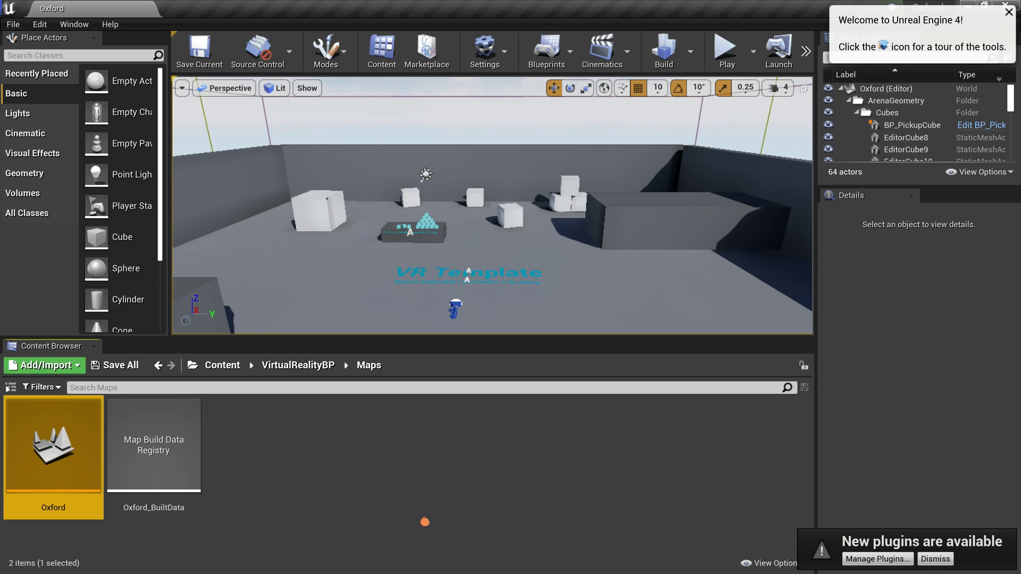
pyautogui.click(425, 522)
pyautogui.click(40, 24)
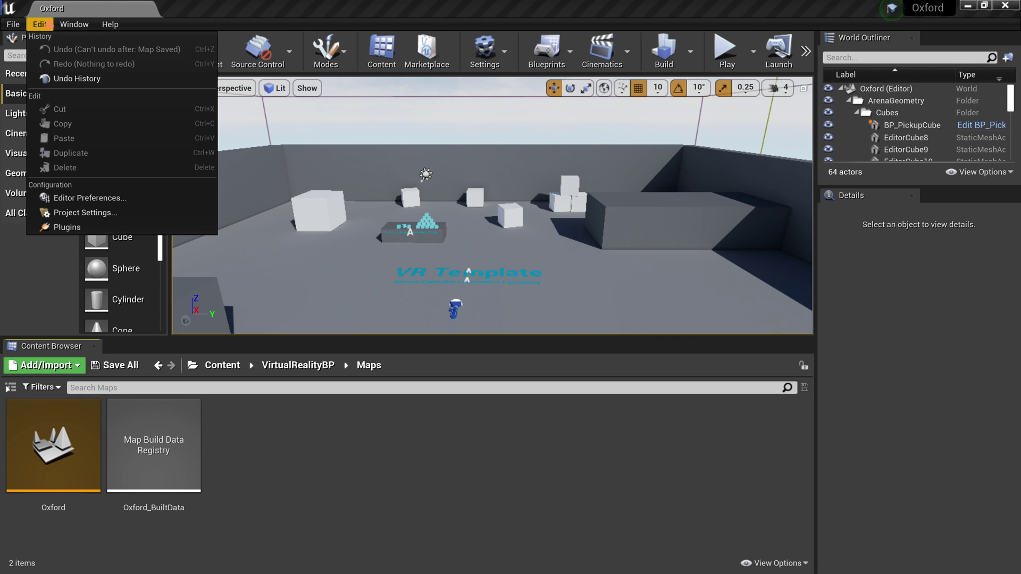
pyautogui.click(67, 227)
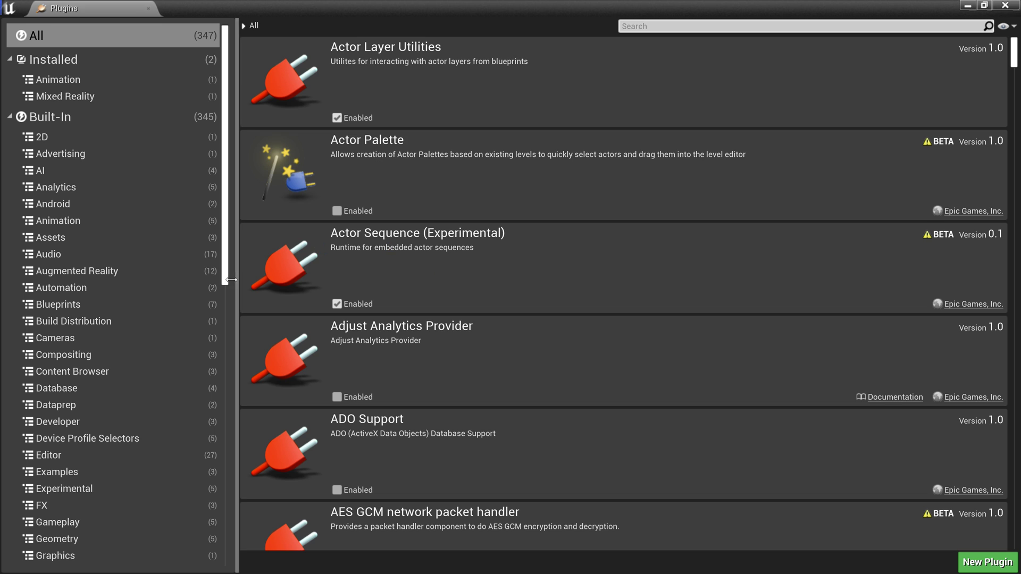
pyautogui.scroll(-10, 142, 308)
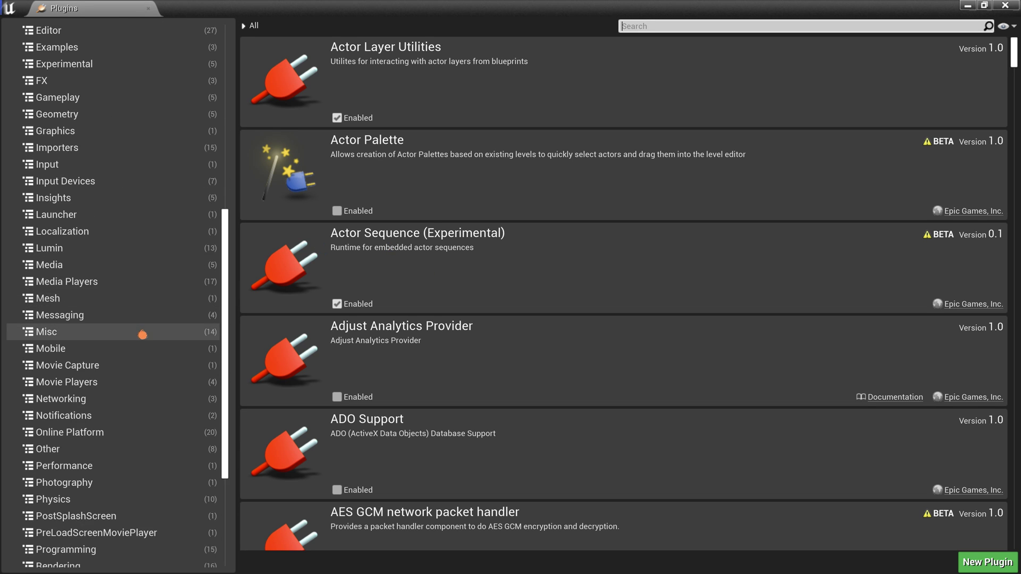
pyautogui.scroll(-5, 142, 334)
pyautogui.click(101, 511)
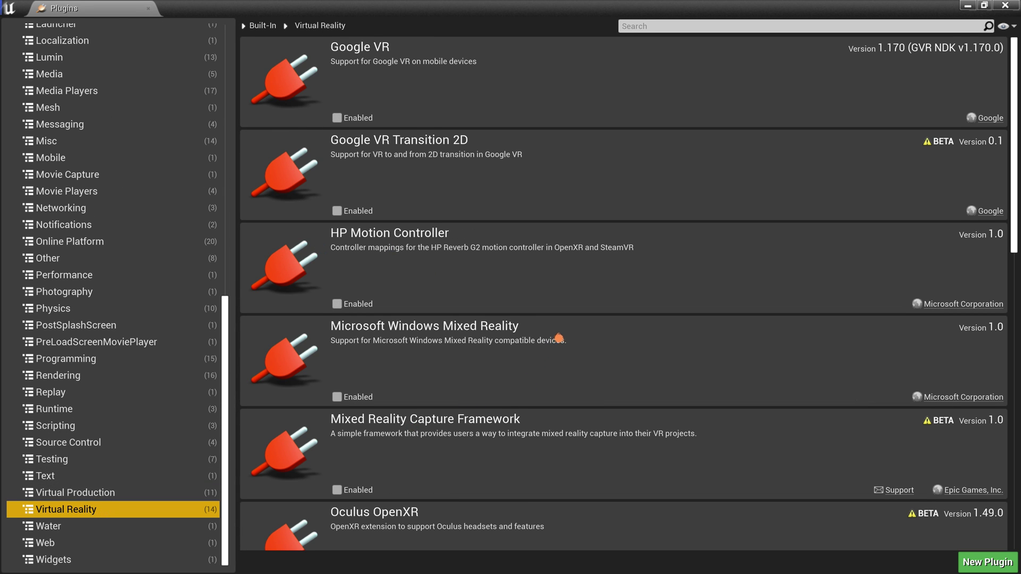
pyautogui.scroll(-10, 559, 338)
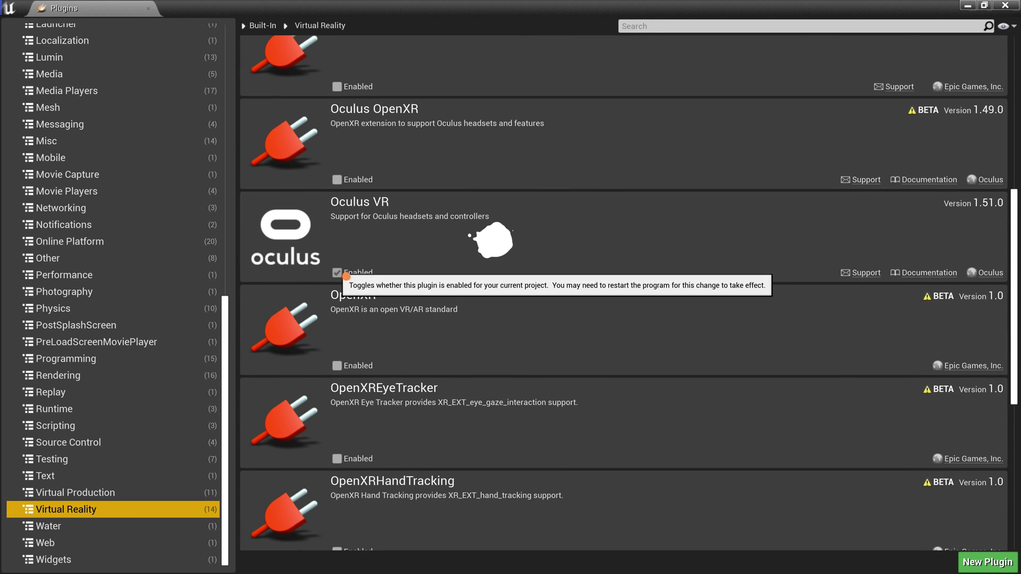
pyautogui.click(149, 8)
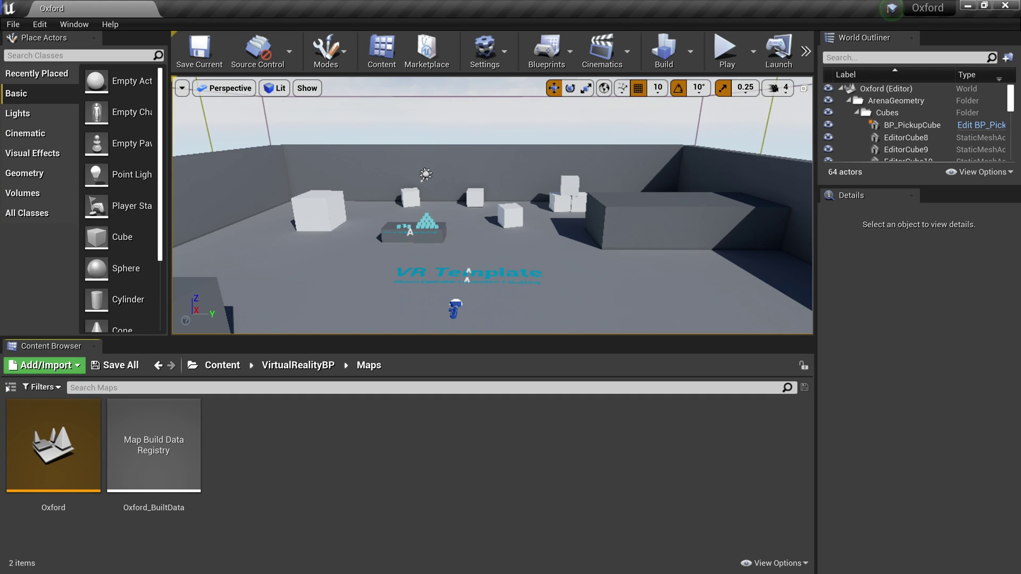
# Step: In Project Settings > Maps & Modes, set the Editor Startup Map to Oxford
pyautogui.click(50, 25)
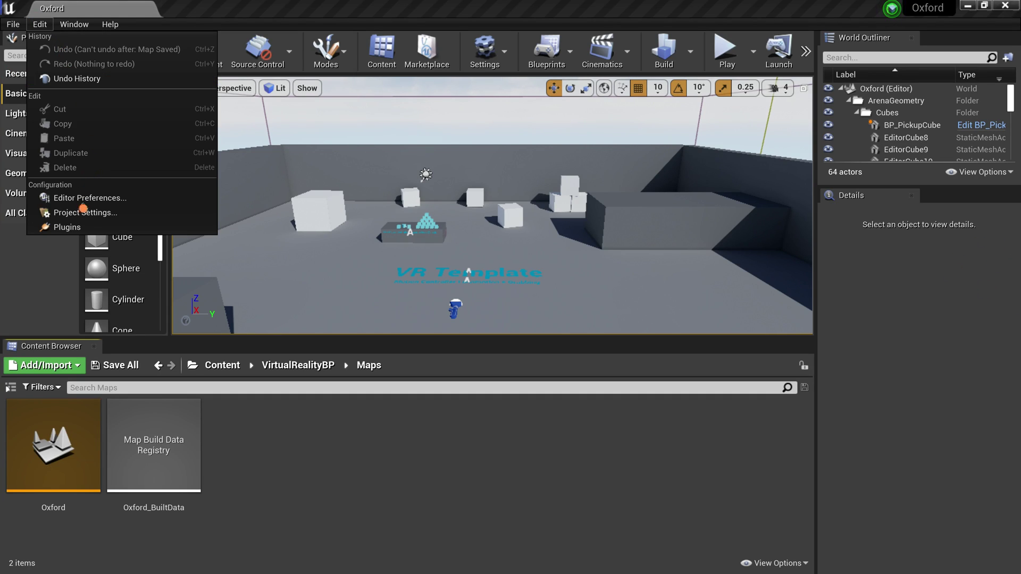
pyautogui.click(83, 211)
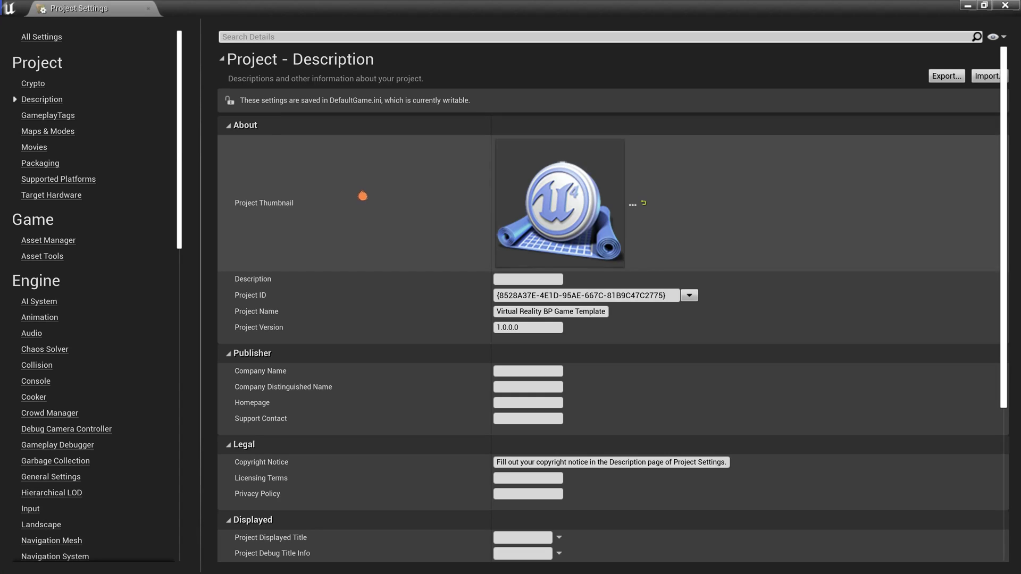
pyautogui.click(50, 132)
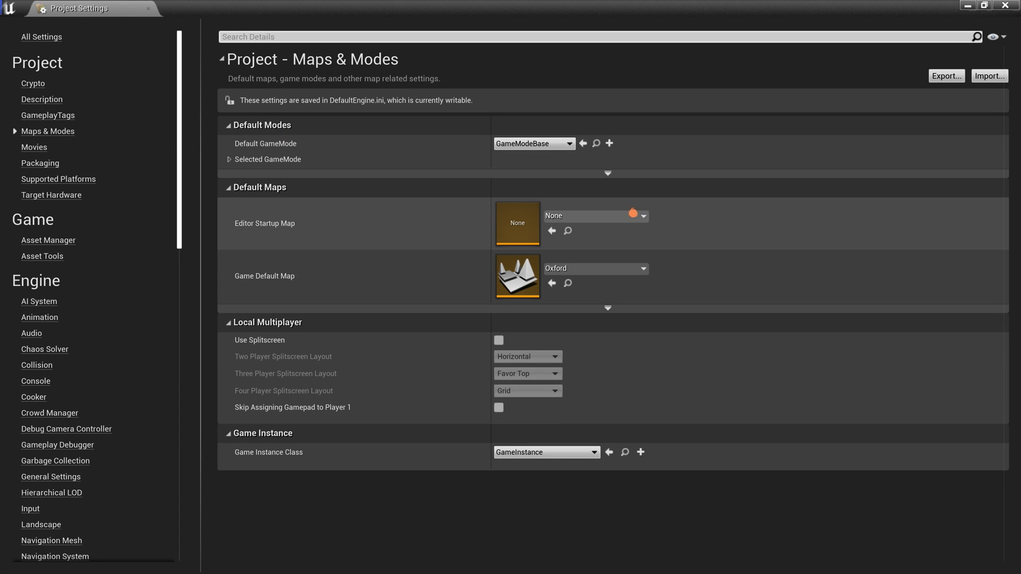
pyautogui.click(630, 218)
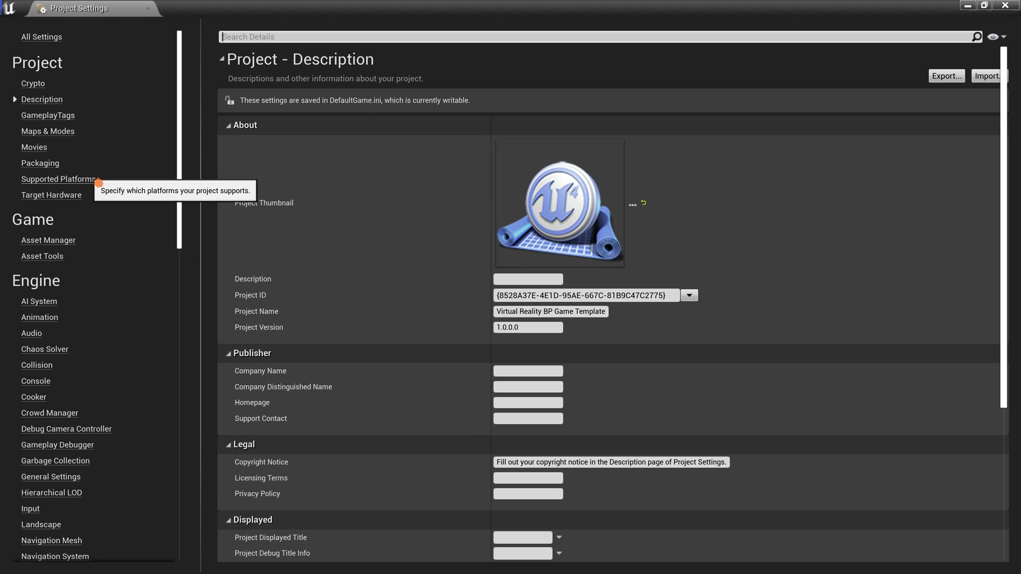
# Step: Remove Windows (32-bit) from Supported Platforms and scroll down to the Android platform settings
pyautogui.click(97, 181)
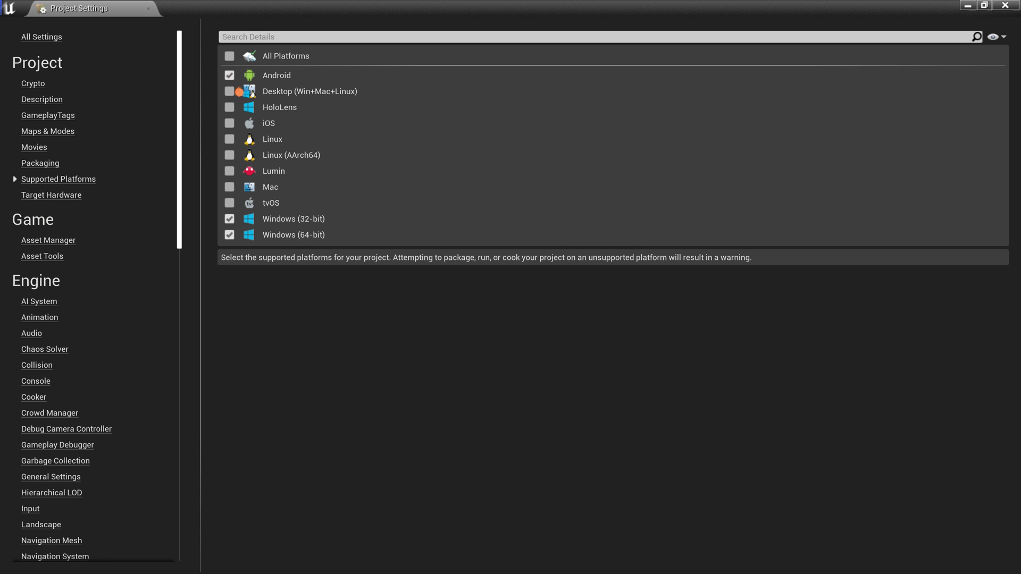
pyautogui.click(230, 220)
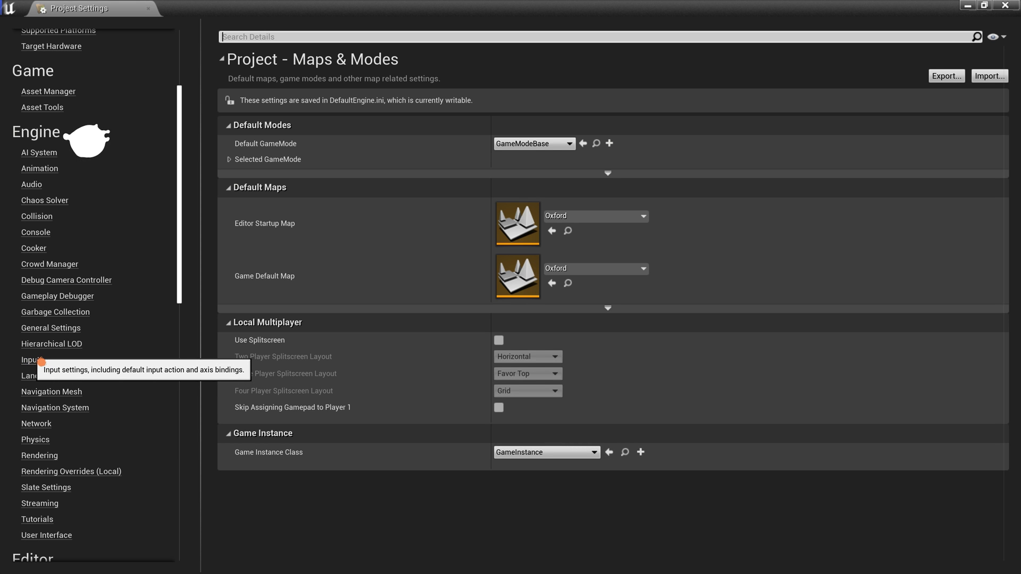
pyautogui.click(67, 357)
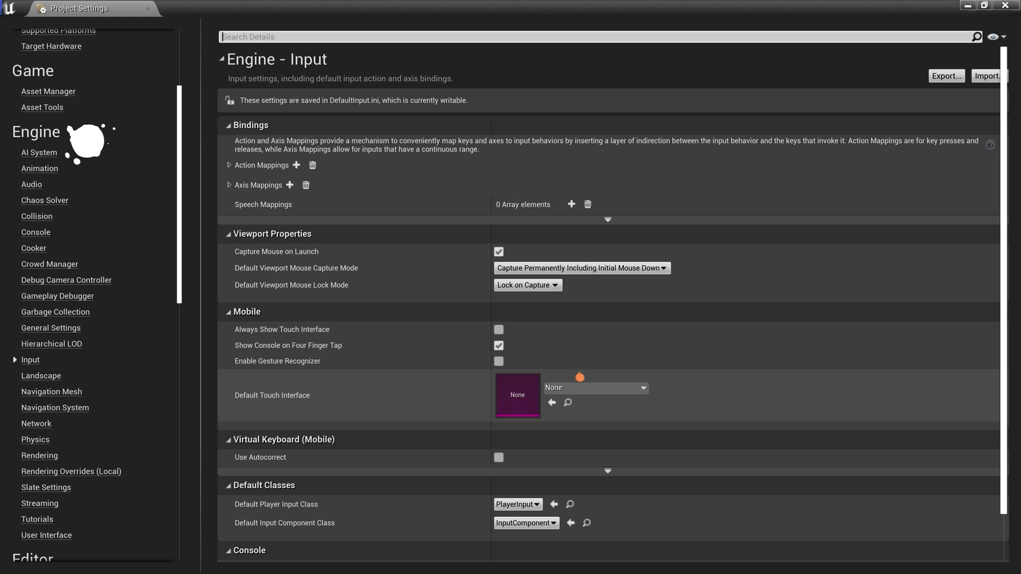
pyautogui.scroll(-10, 82, 315)
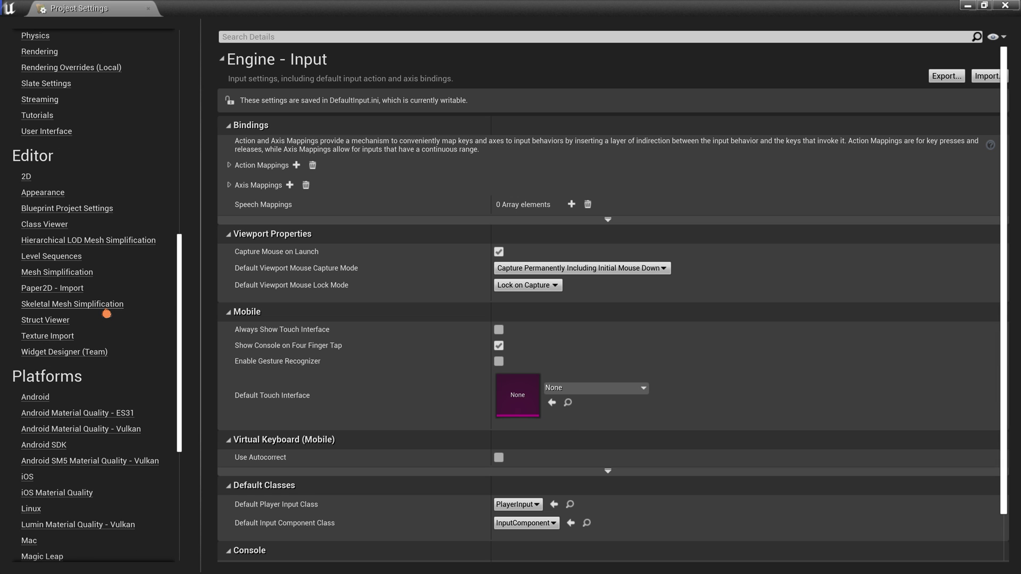
pyautogui.scroll(-1, 157, 344)
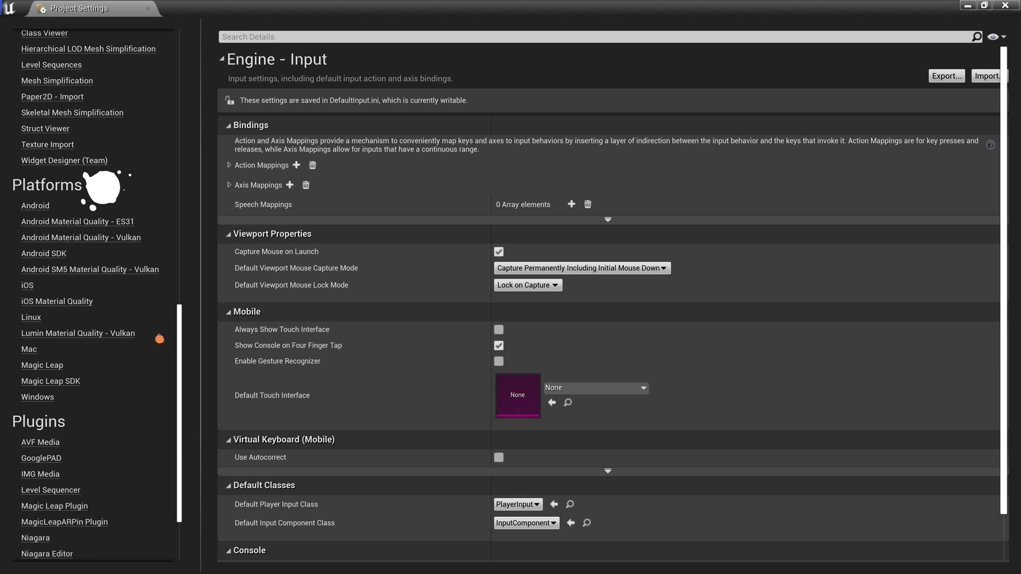
# Step: Configure the project for Android and set the package name to oxford.project
pyautogui.click(35, 205)
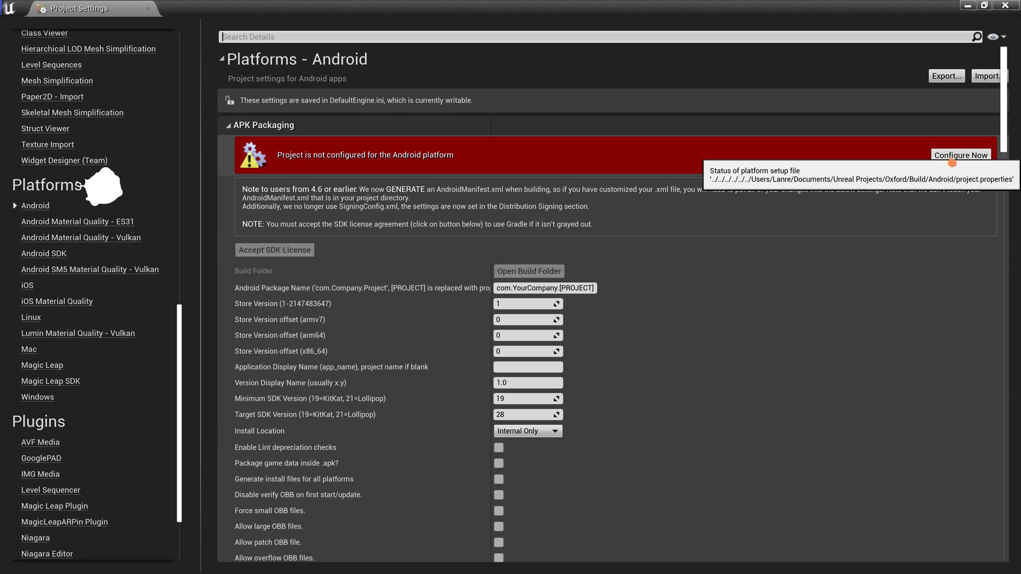
pyautogui.click(952, 157)
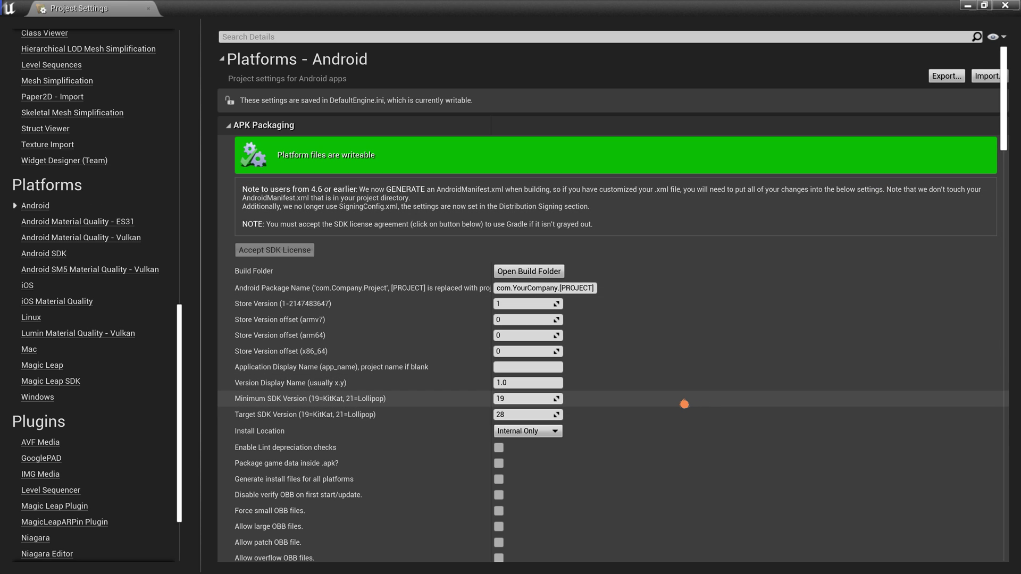
pyautogui.click(574, 288)
pyautogui.write('Oxford')
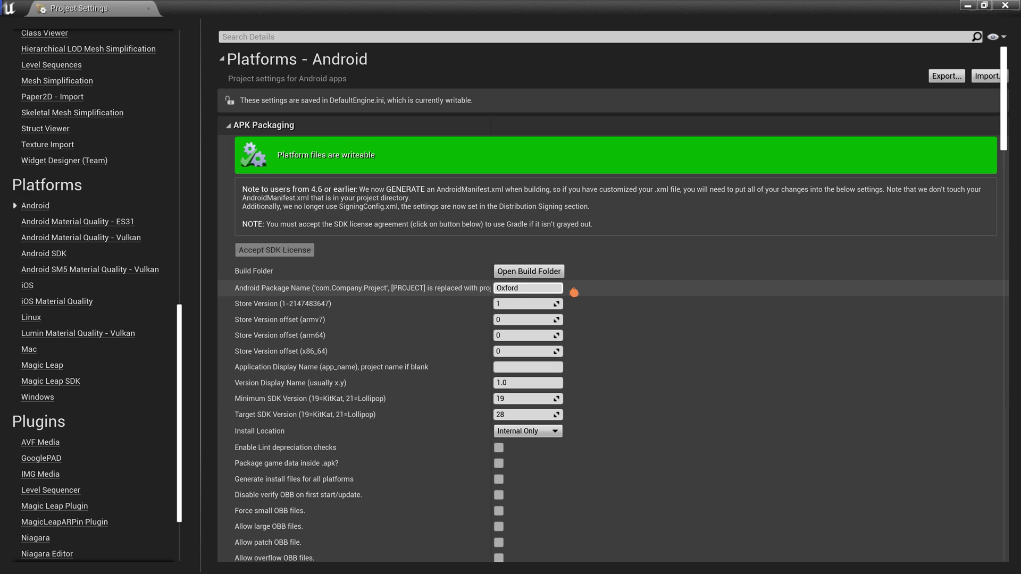
pyautogui.hotkey('ctrl', 'a')
pyautogui.write('oxford.pr')
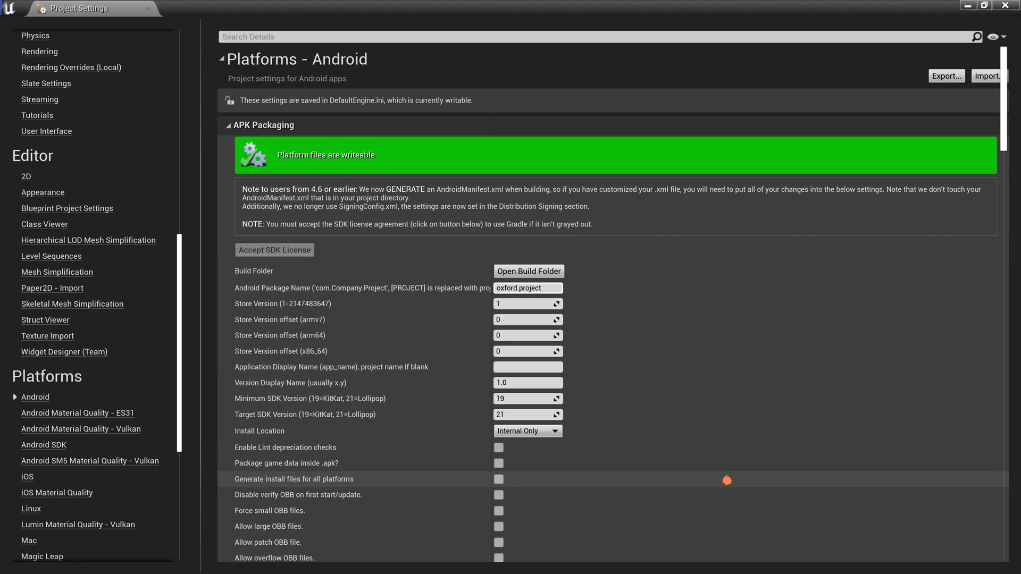
pyautogui.press('Return')
# Step: Set the minimum SDK version to 23 and the target SDK version to 25
pyautogui.scroll(-3, 637, 331)
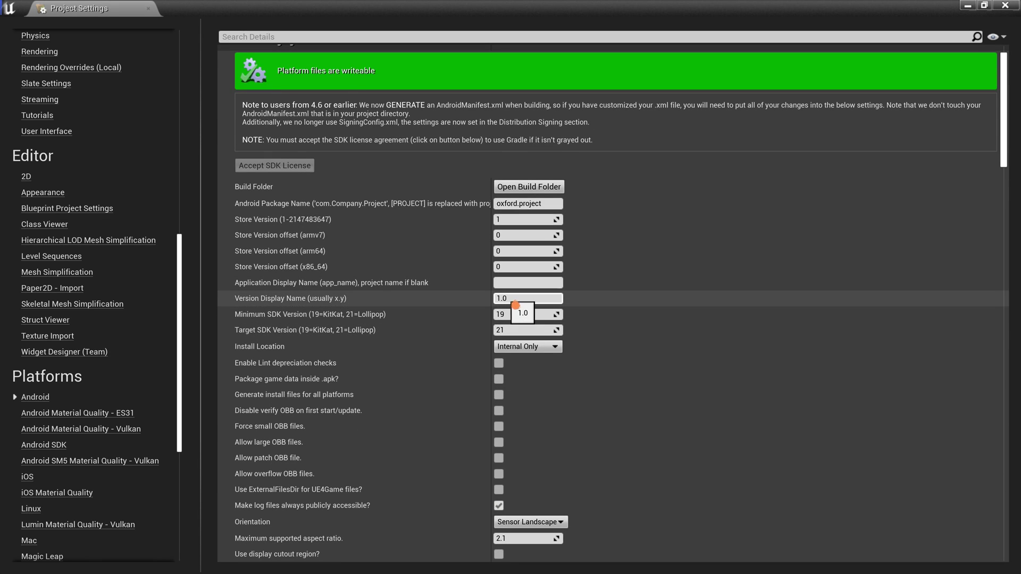
pyautogui.click(526, 318)
pyautogui.write('23')
pyautogui.press('Tab')
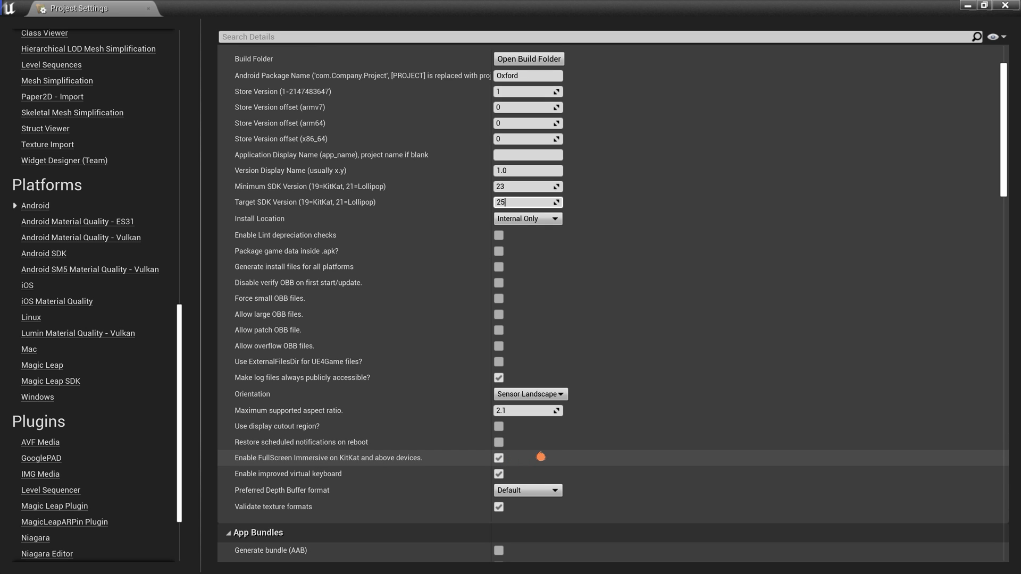
# Step: Add Oculus Quest 2 and Oculus Quest under Package for Oculus Mobile devices
pyautogui.scroll(-6, 745, 417)
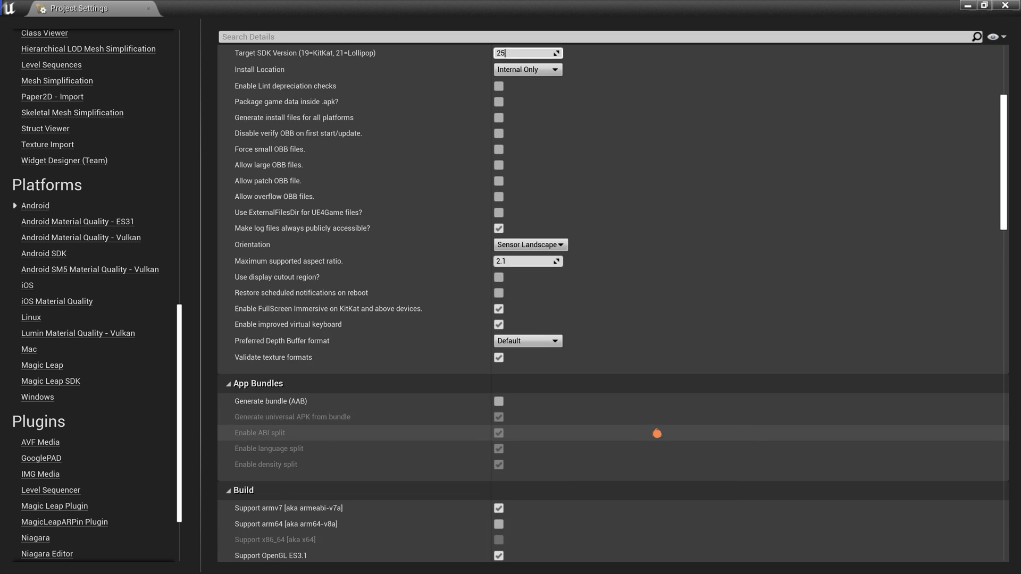
pyautogui.scroll(-7, 657, 433)
pyautogui.scroll(-8, 662, 438)
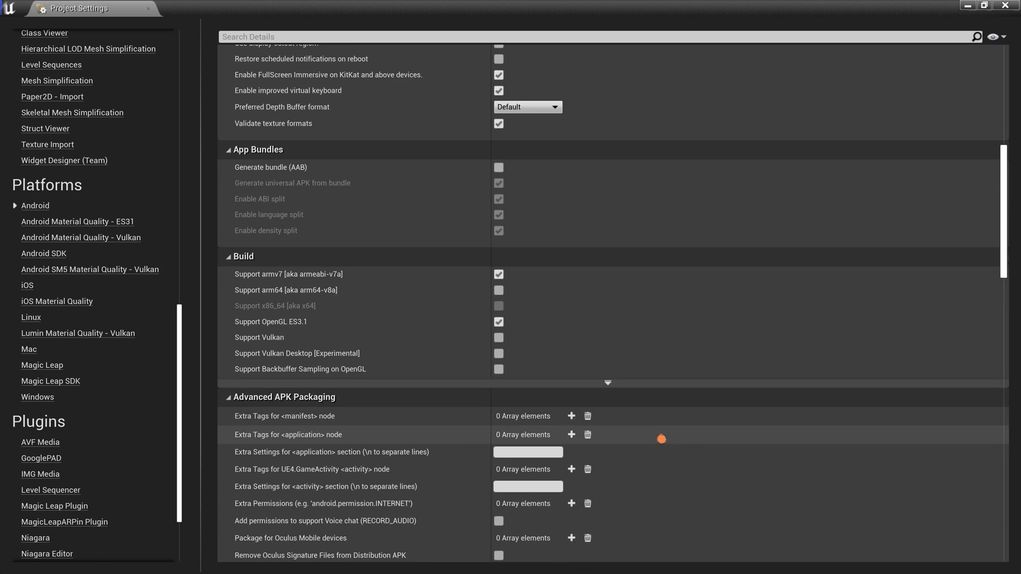
pyautogui.click(572, 410)
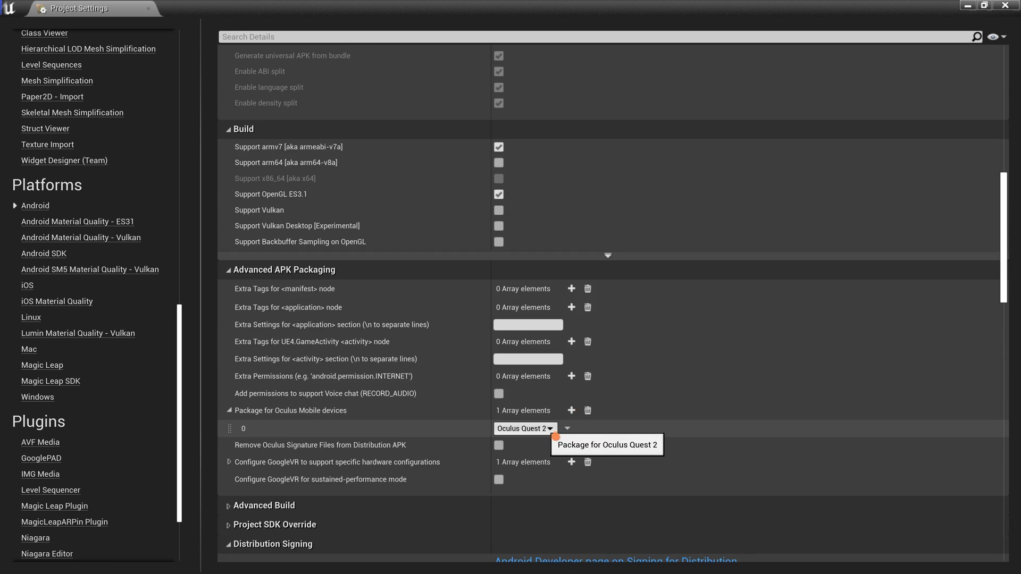
pyautogui.click(578, 414)
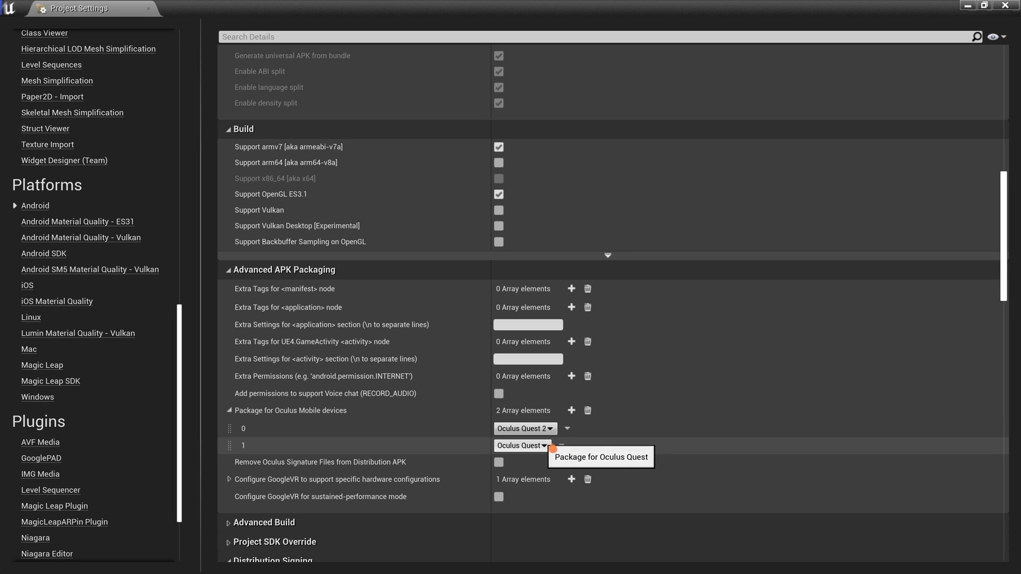
pyautogui.click(550, 448)
pyautogui.click(542, 458)
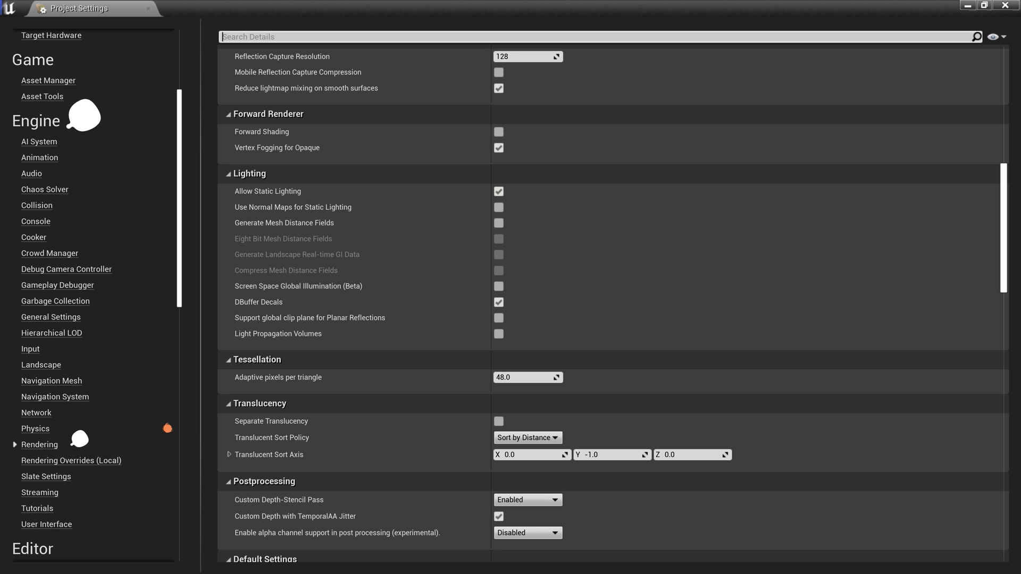
# Step: Choose 4x MSAA for Mobile MSAA in Rendering settings, then close Project Settings
pyautogui.scroll(-10, 1010, 403)
pyautogui.scroll(20, 504, 180)
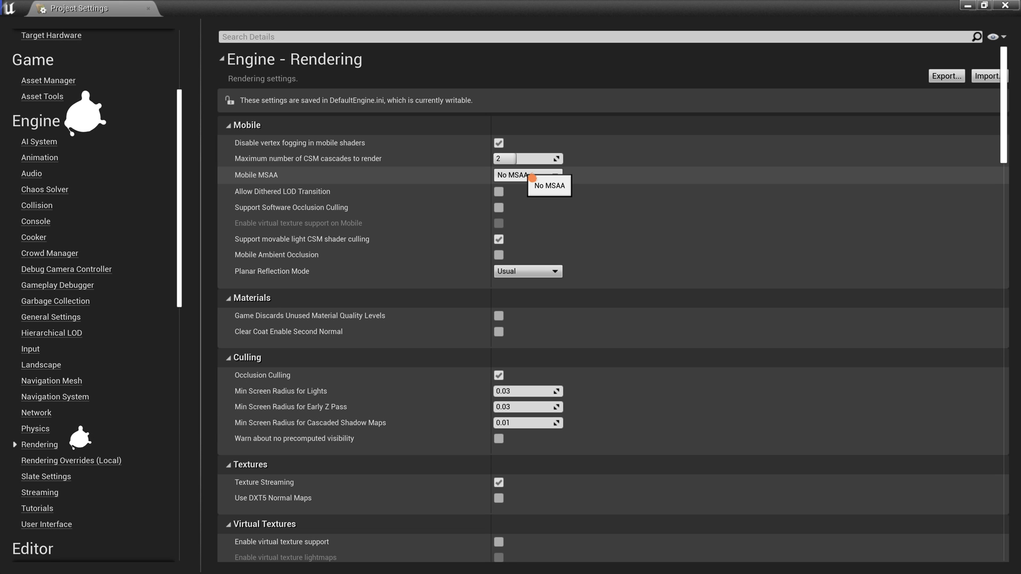
pyautogui.click(532, 177)
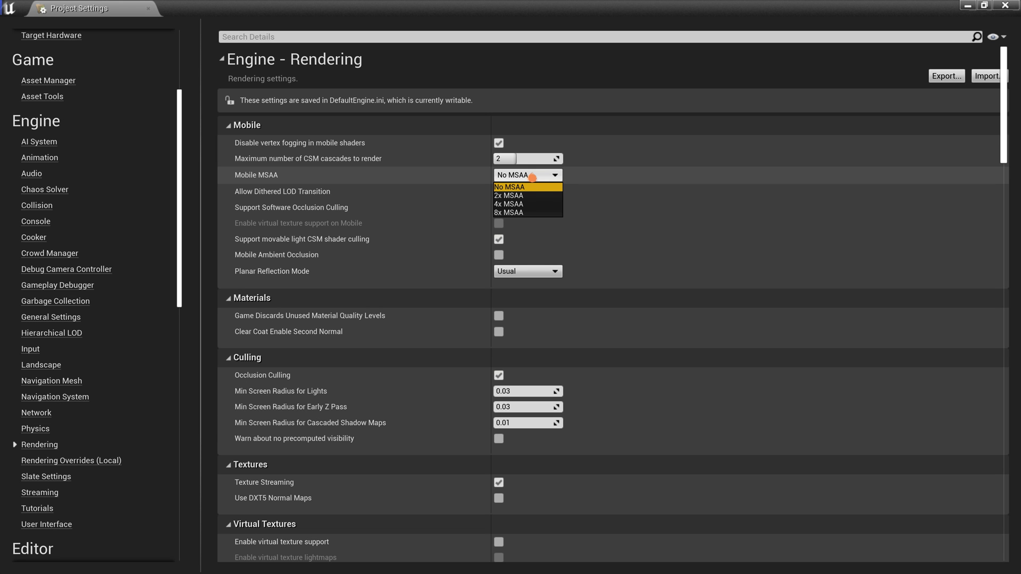
pyautogui.click(519, 204)
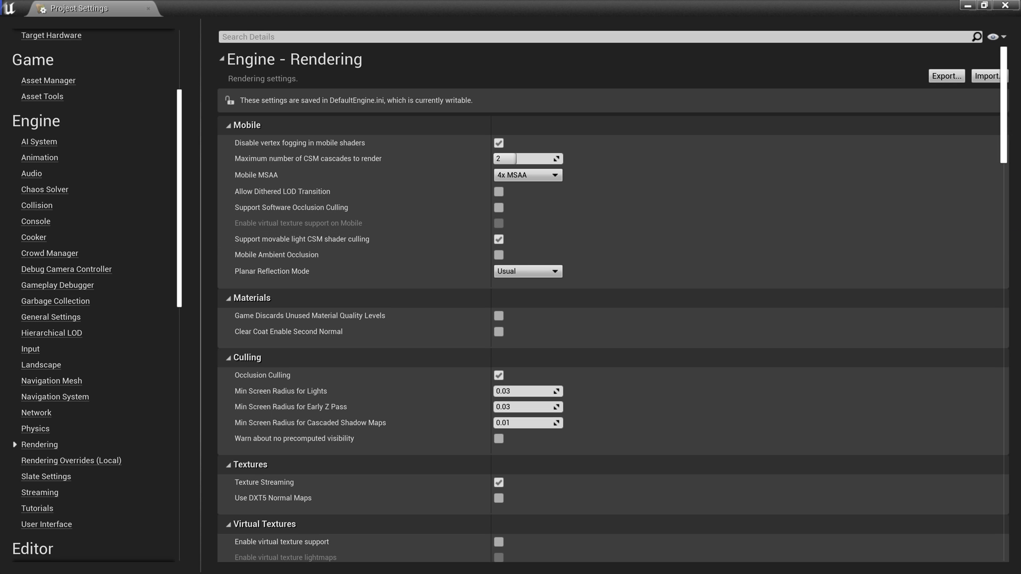
pyautogui.scroll(-5, 1003, 158)
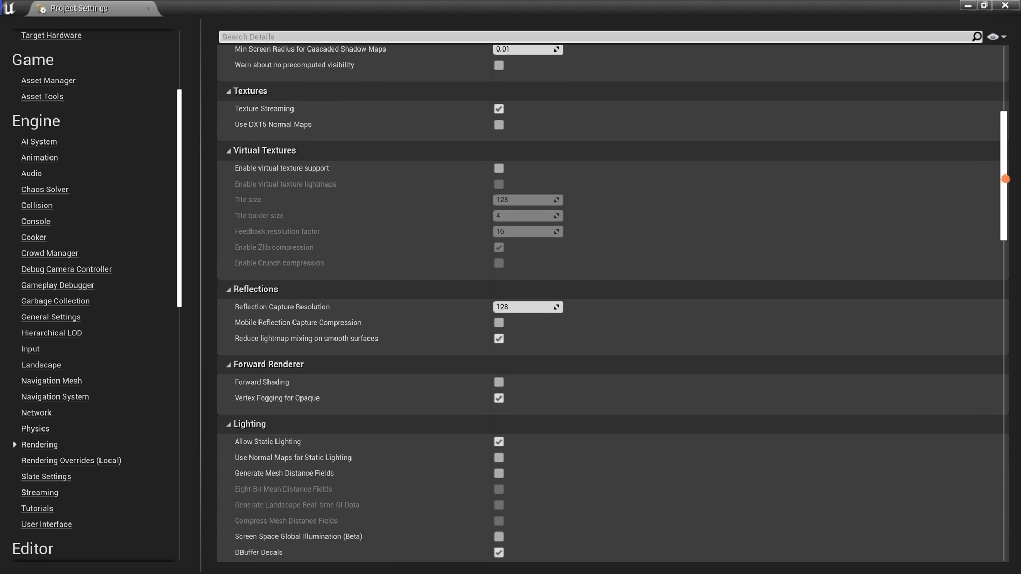
pyautogui.moveTo(1006, 176); pyautogui.dragTo(1005, 406)
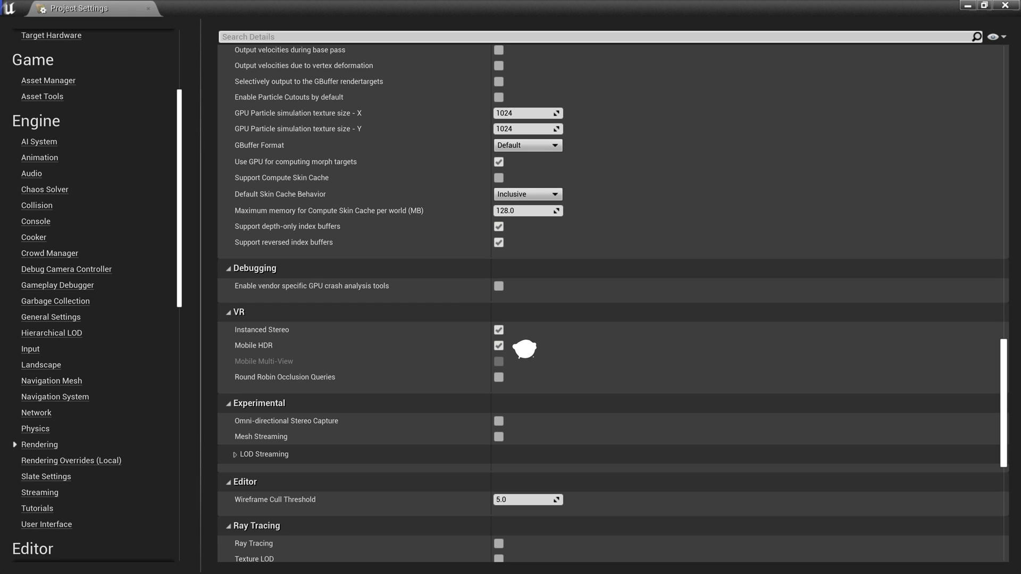
pyautogui.click(148, 8)
pyautogui.click(833, 53)
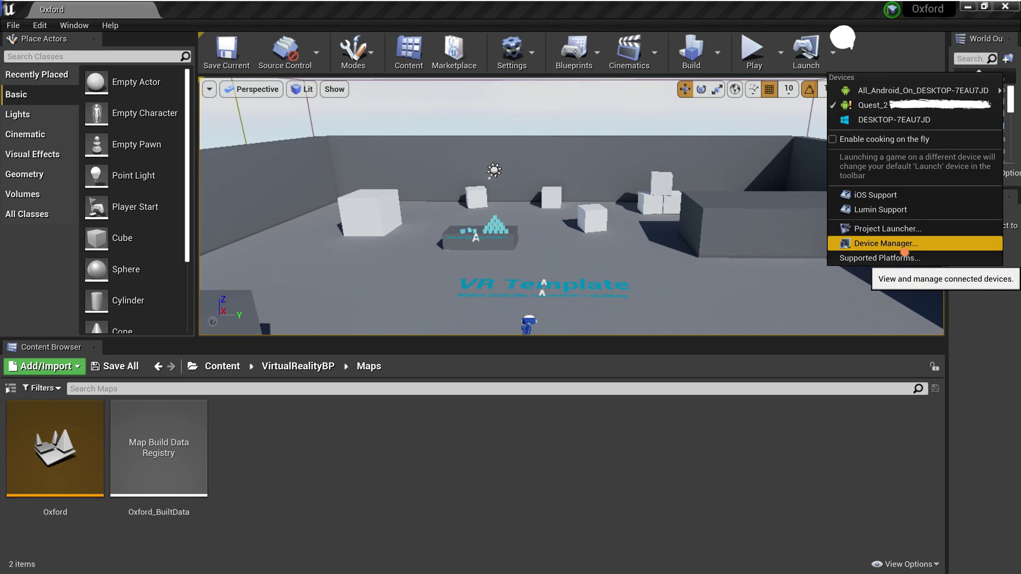
# Step: Pick the Quest_2 device from the Launch list to launch Oxford on the headset
pyautogui.click(874, 53)
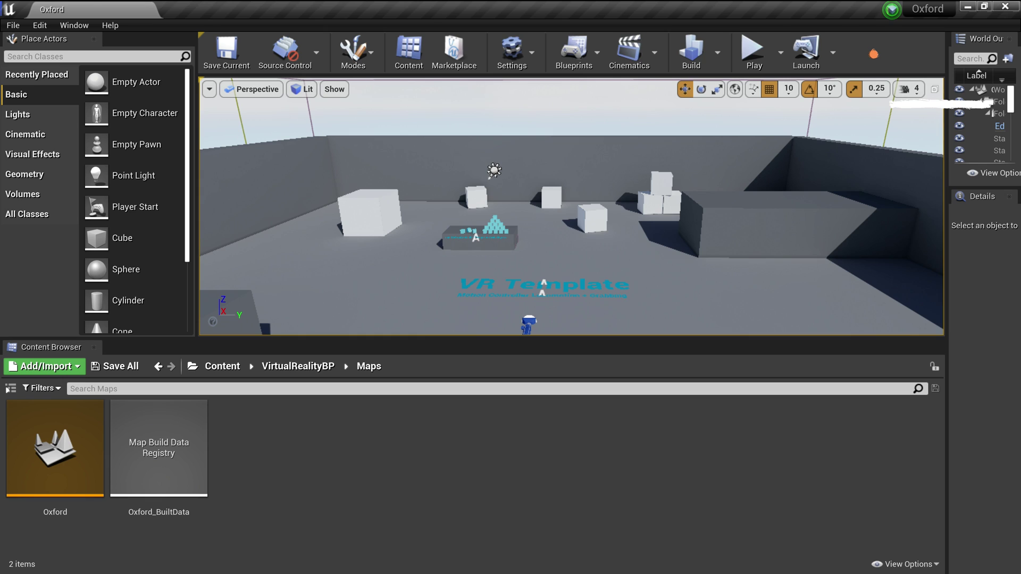
pyautogui.click(833, 51)
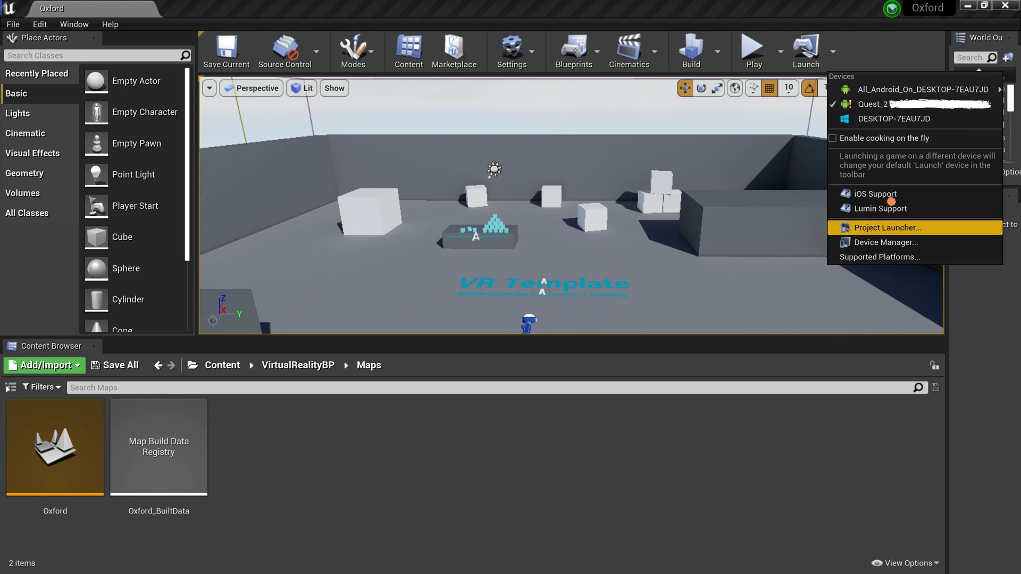
pyautogui.click(979, 71)
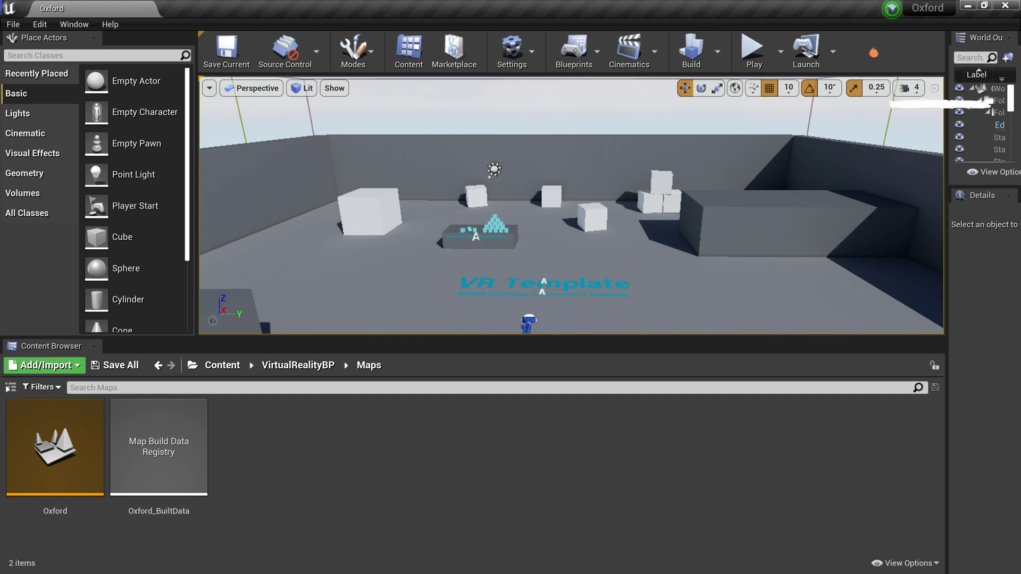
pyautogui.click(833, 52)
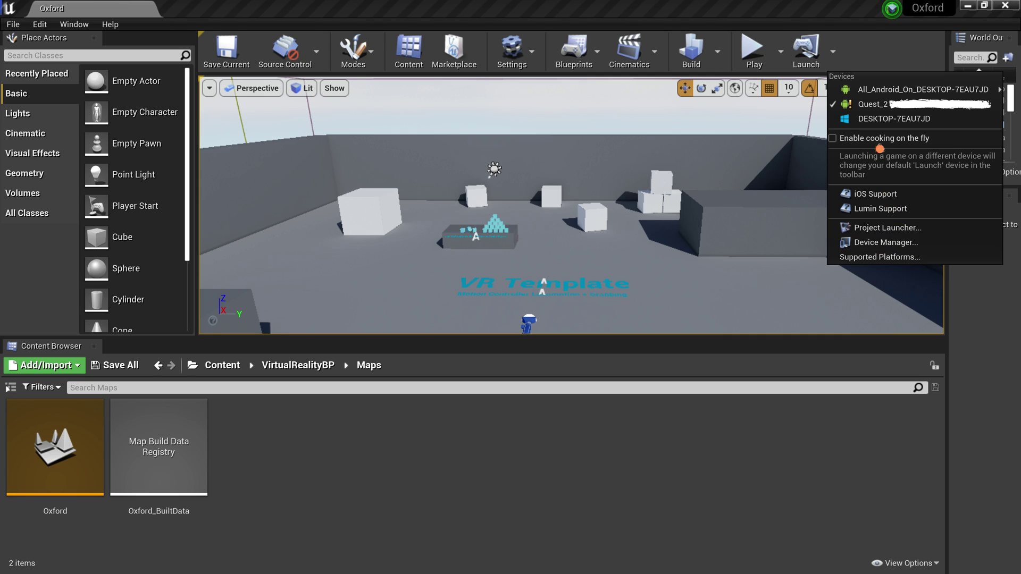
pyautogui.moveTo(882, 92)
pyautogui.click(874, 53)
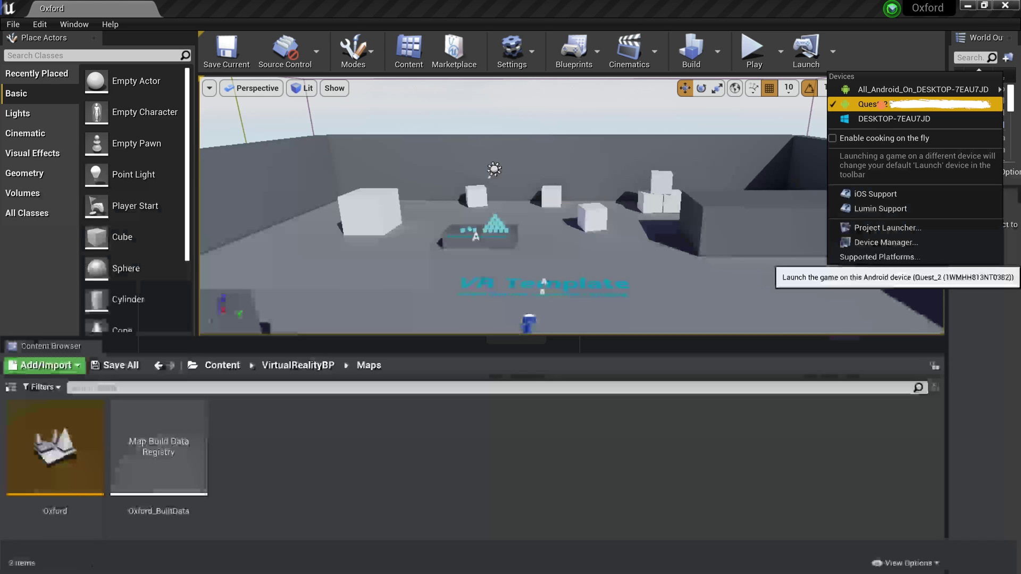
pyautogui.click(878, 103)
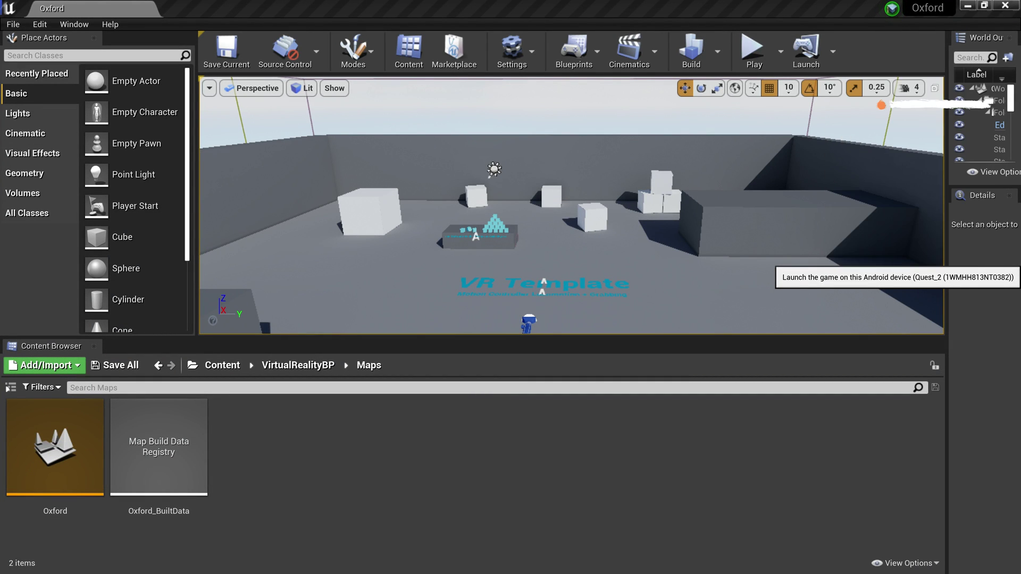